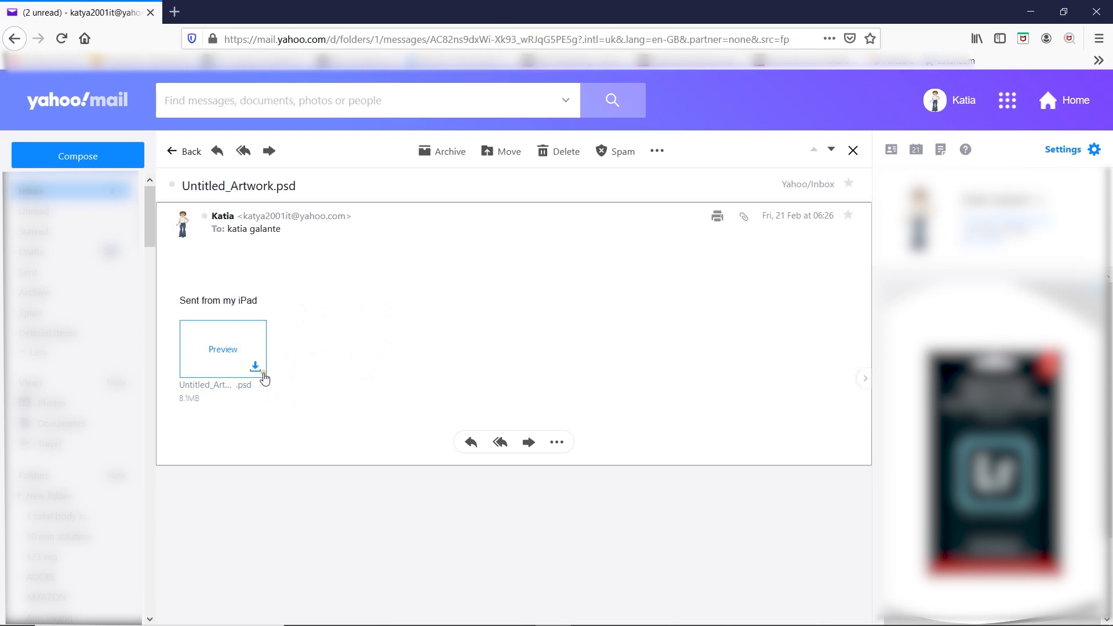
- Open the Untitled_Artwork.psd attachment from the email in Adobe Illustrator 2020, converting its layers to objects
left_click(255, 368)
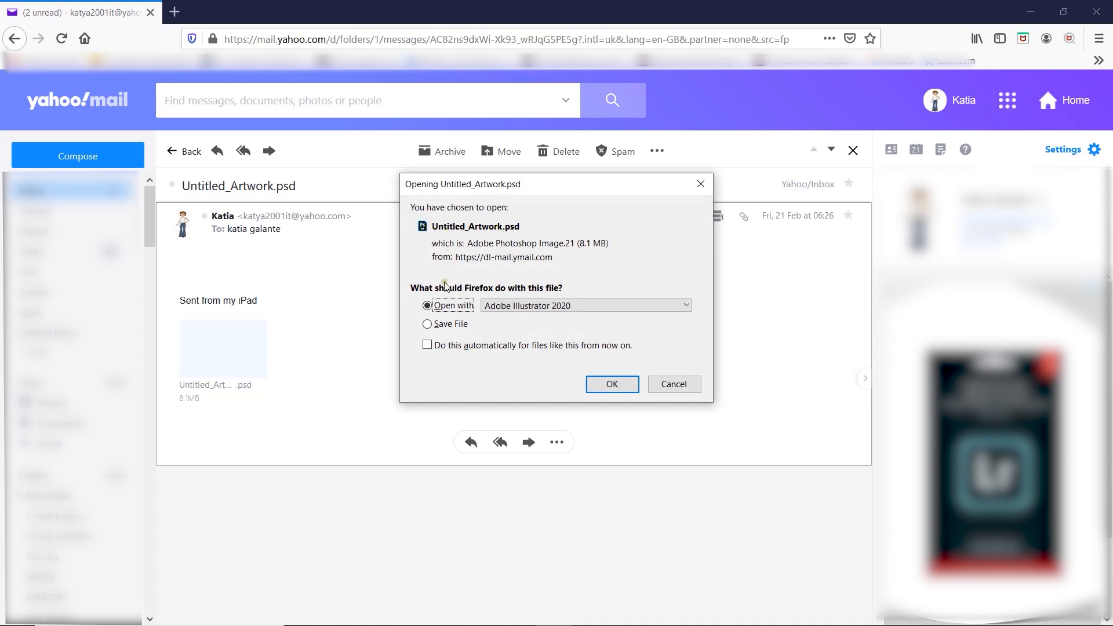
left_click(516, 312)
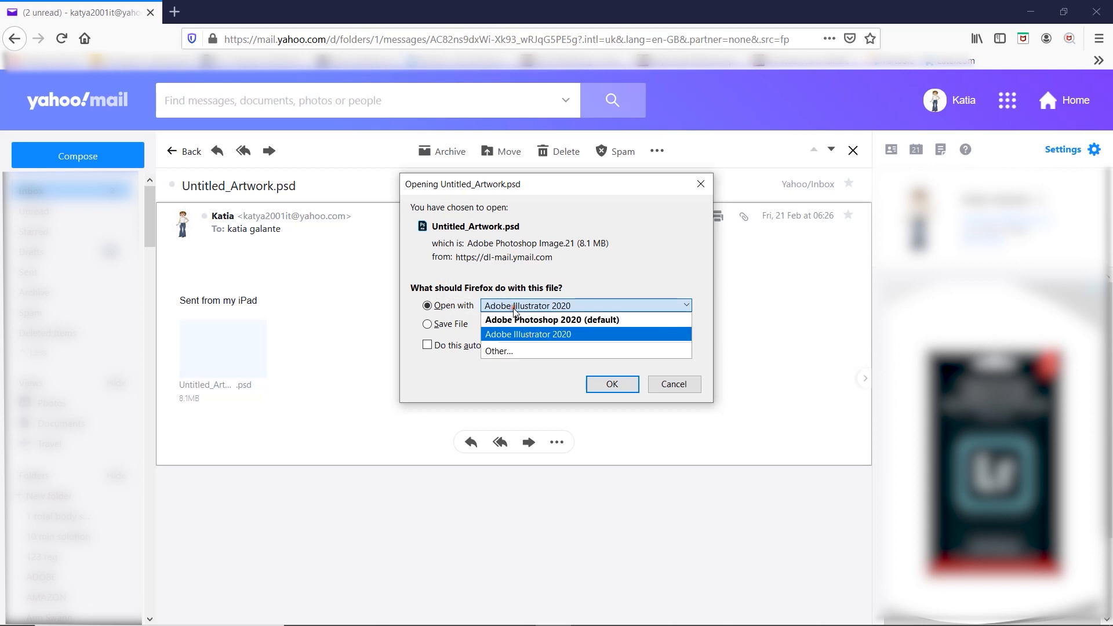
left_click(545, 336)
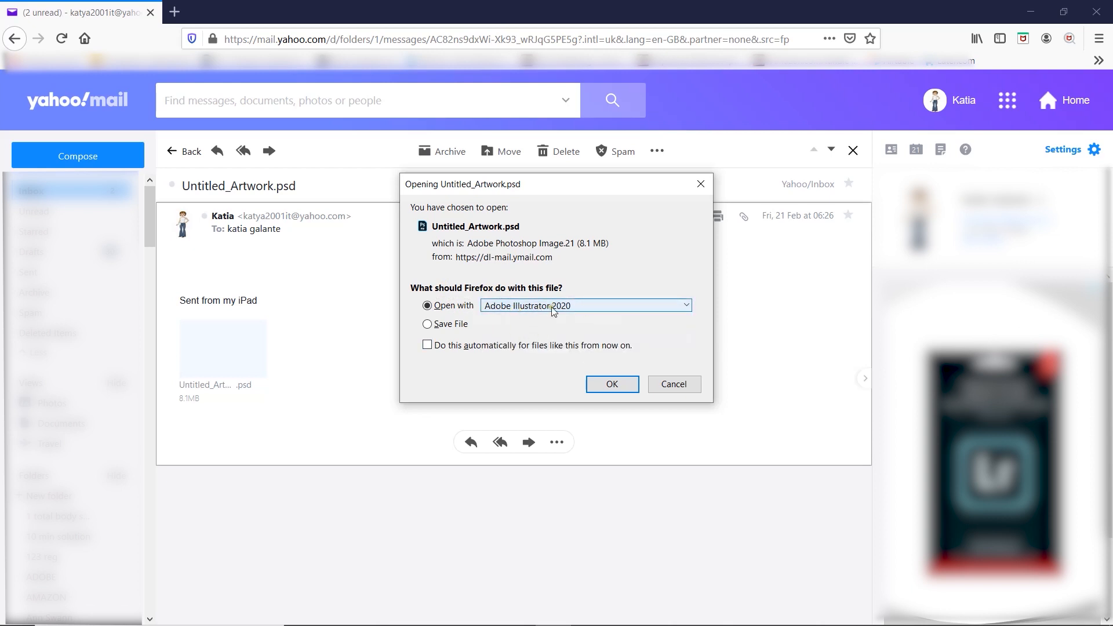
left_click(619, 385)
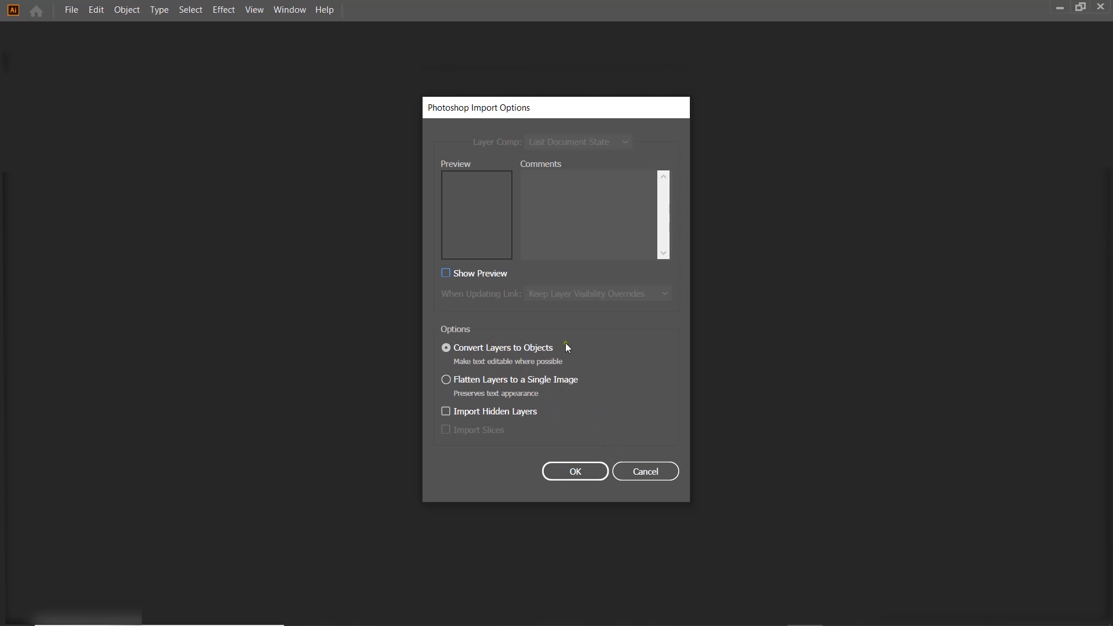
left_click(577, 470)
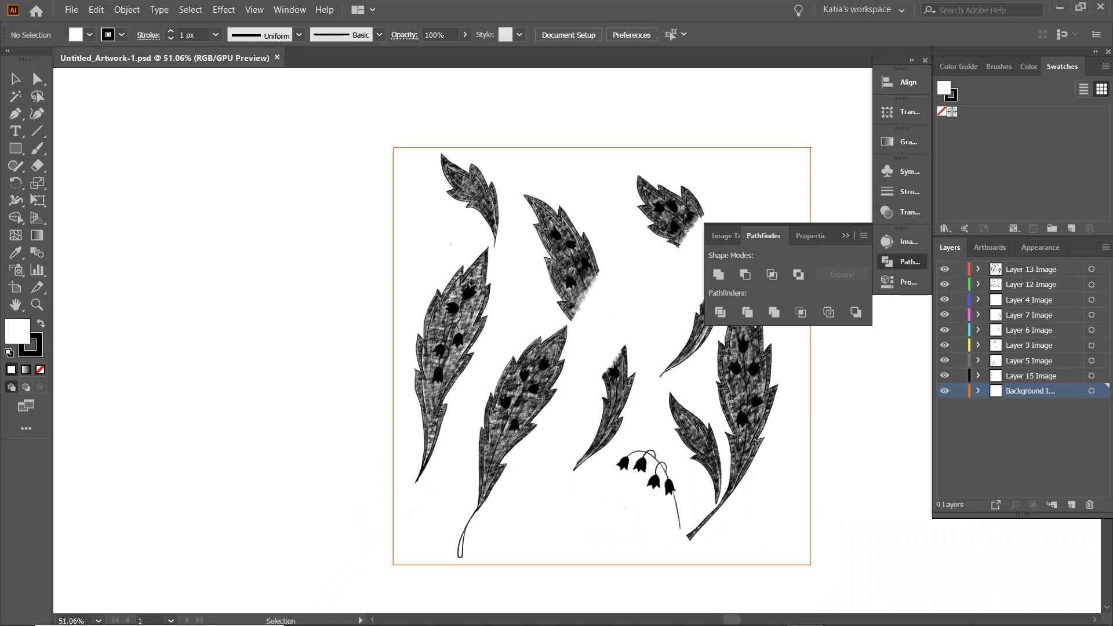
- Hide Layers 13, 12, 4, 7, 6, 3 and 5, leaving only Layer 15 and the background shown
left_click_drag(618, 298, 442, 280)
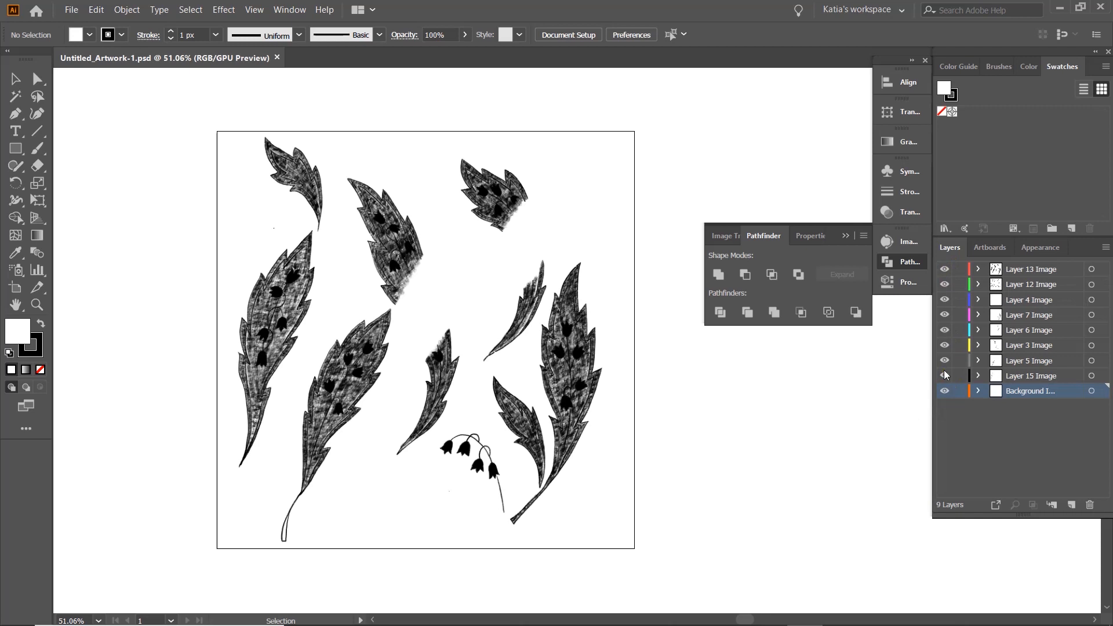
left_click(944, 269)
left_click(944, 284)
left_click(944, 299)
left_click(944, 330)
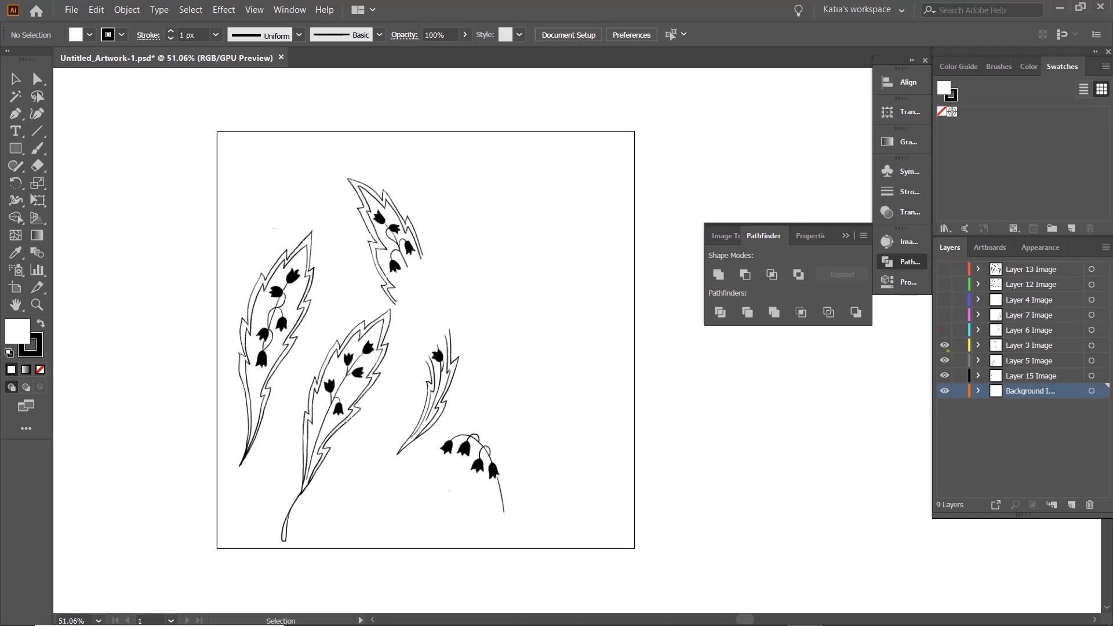
left_click(945, 346)
left_click(944, 360)
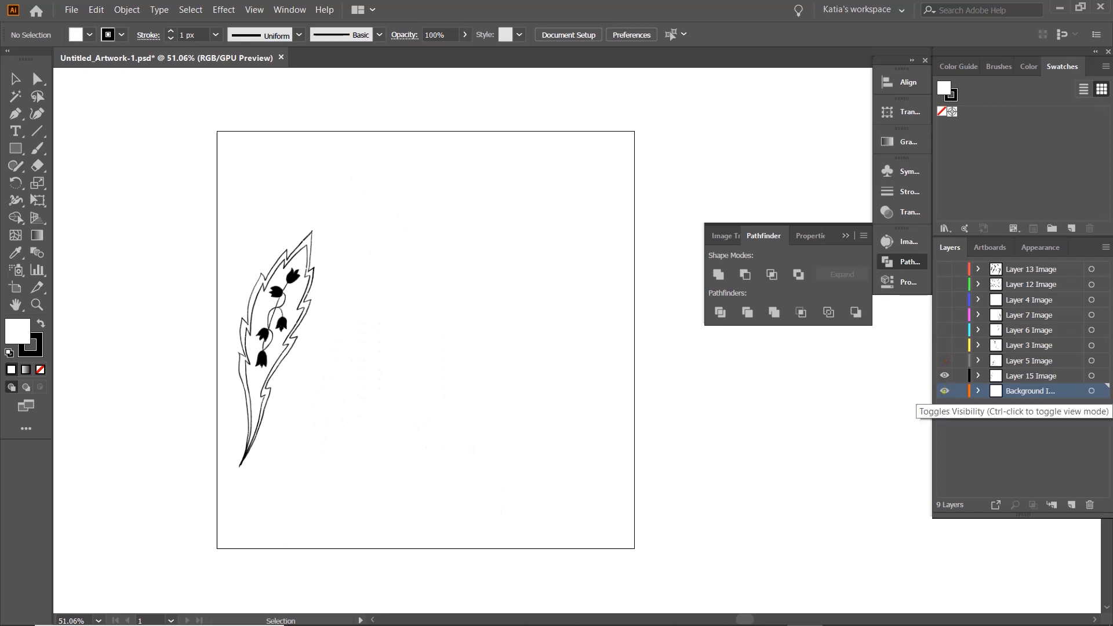
- Delete the background image layer from the artwork
left_click(944, 391)
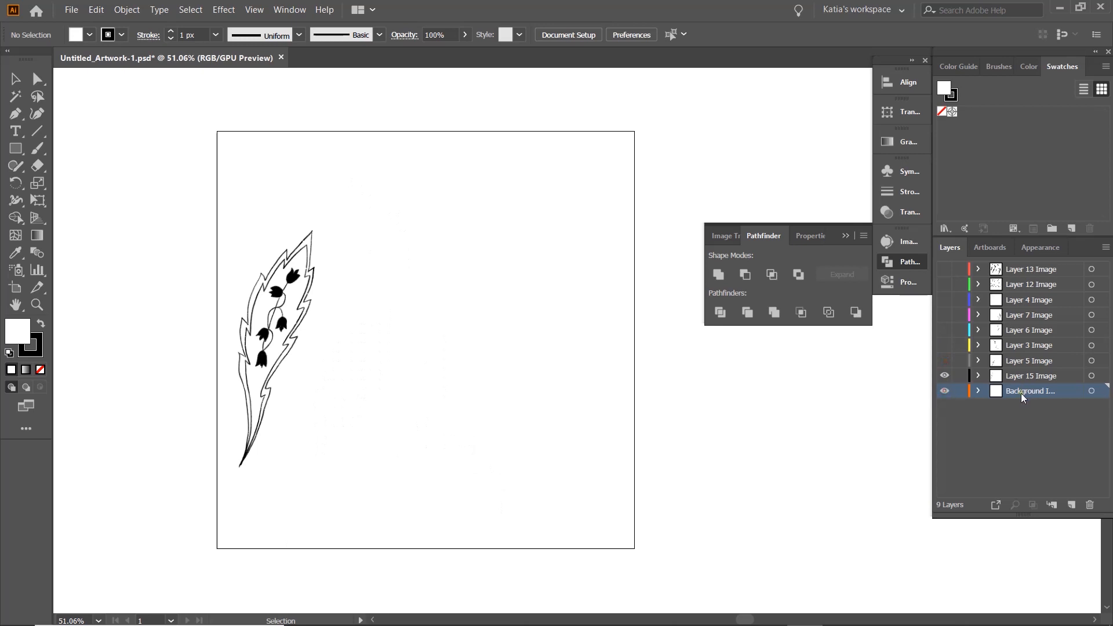
left_click_drag(1021, 394, 1045, 435)
left_click_drag(1075, 471, 1089, 504)
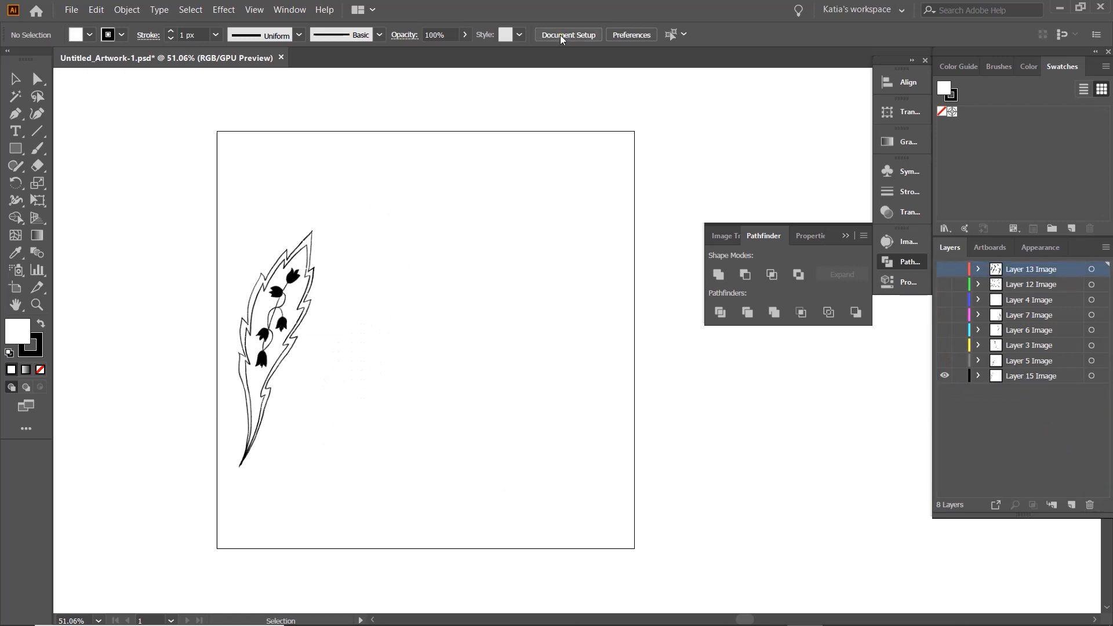
- Apply a black and white Image Trace to the Layer 15 leaf with Ignore White and Preview enabled
left_click(908, 242)
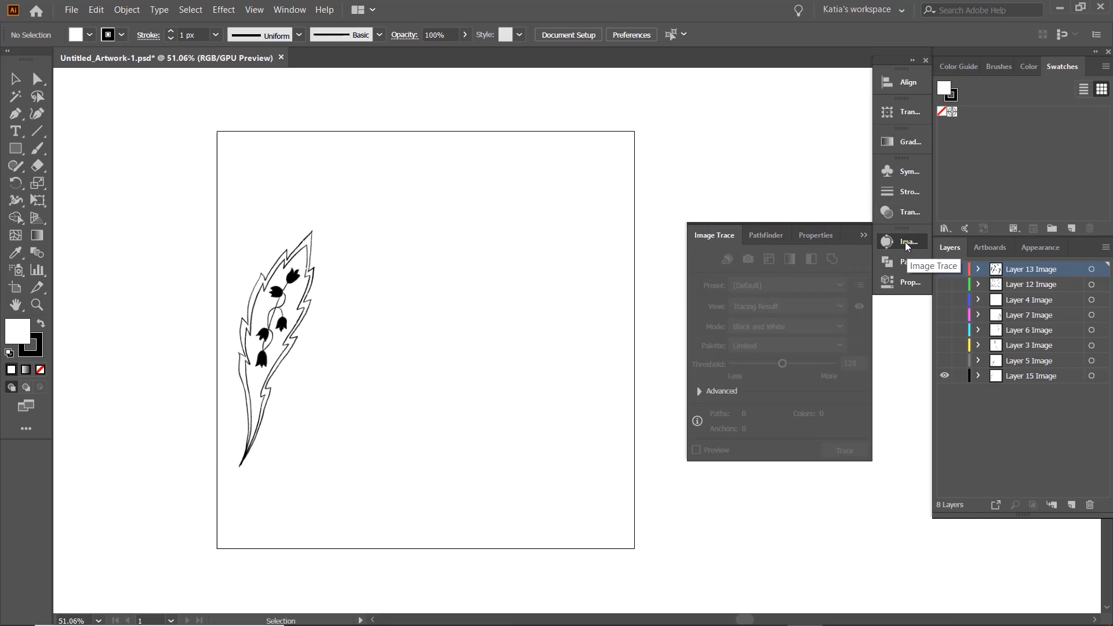
left_click(299, 12)
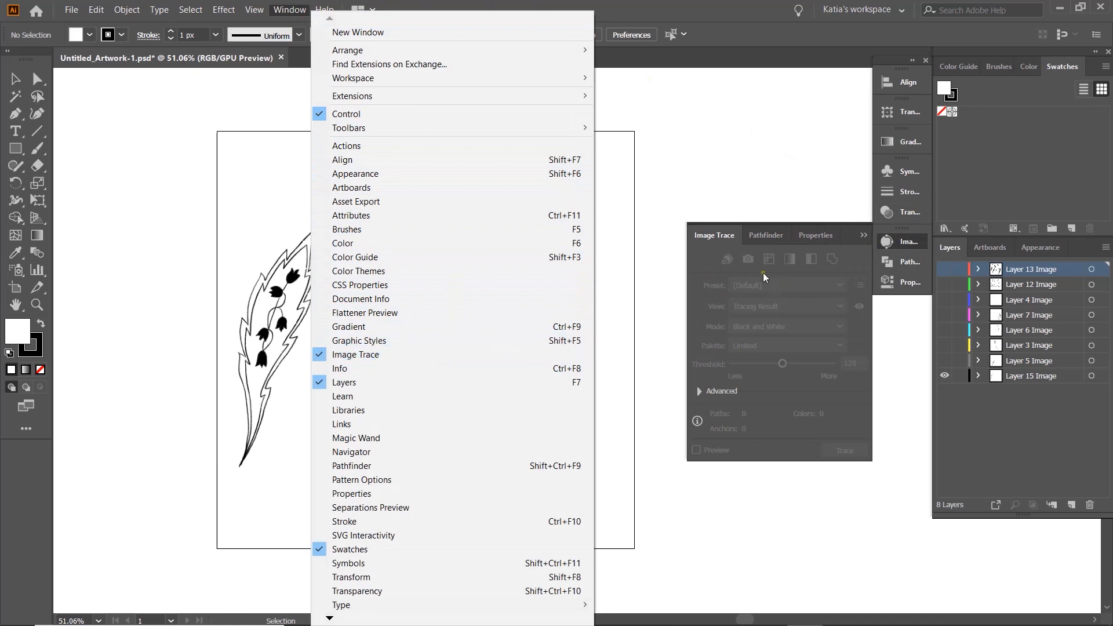
left_click(716, 178)
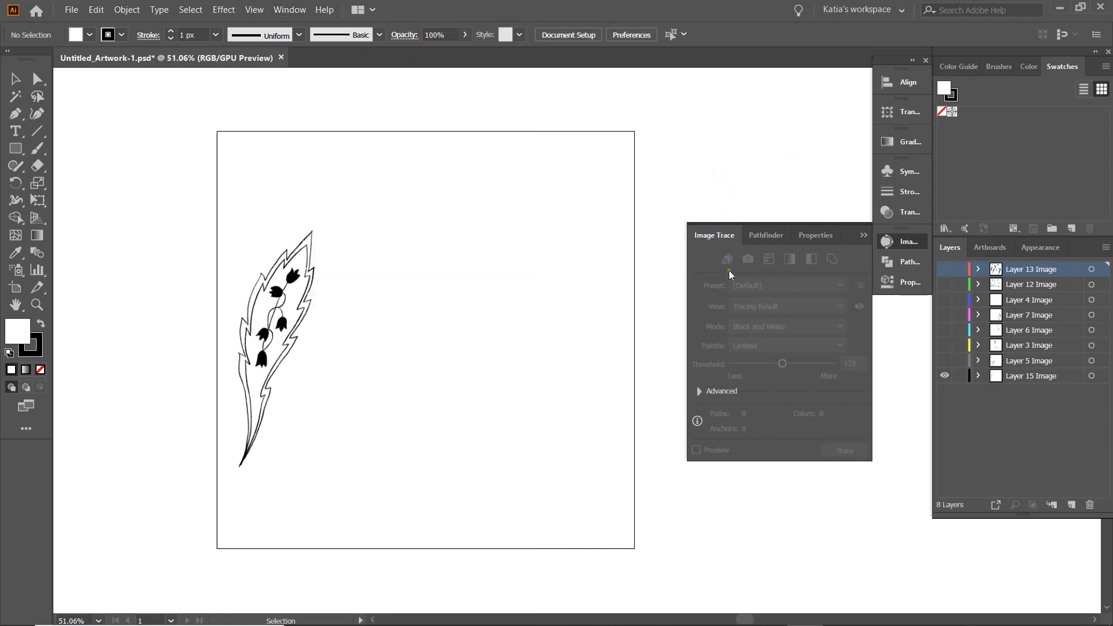
left_click(302, 308)
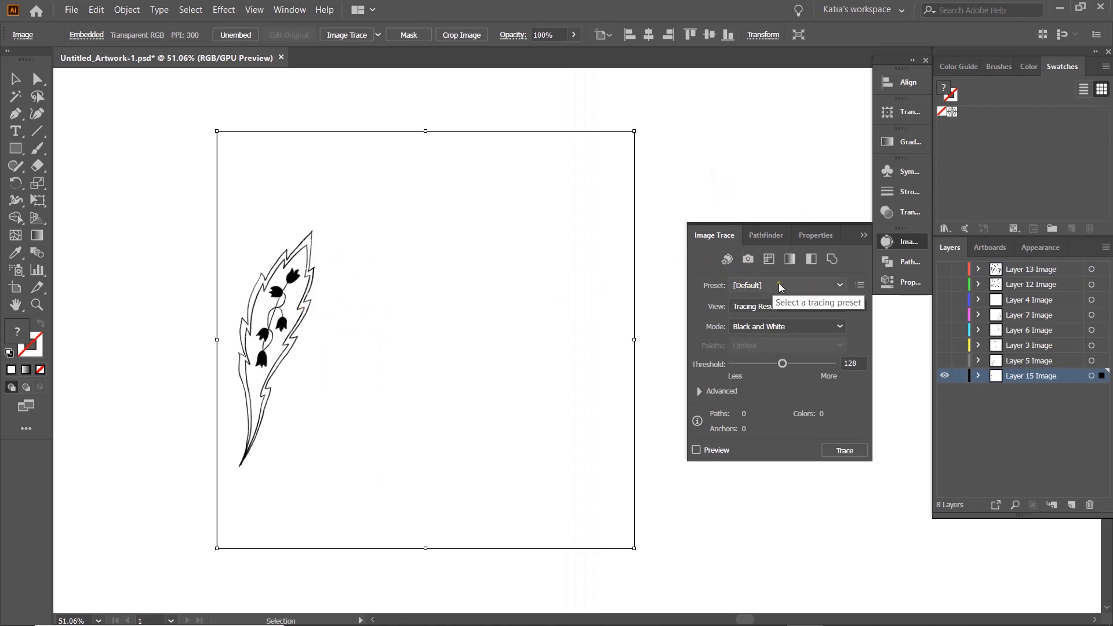
left_click(699, 392)
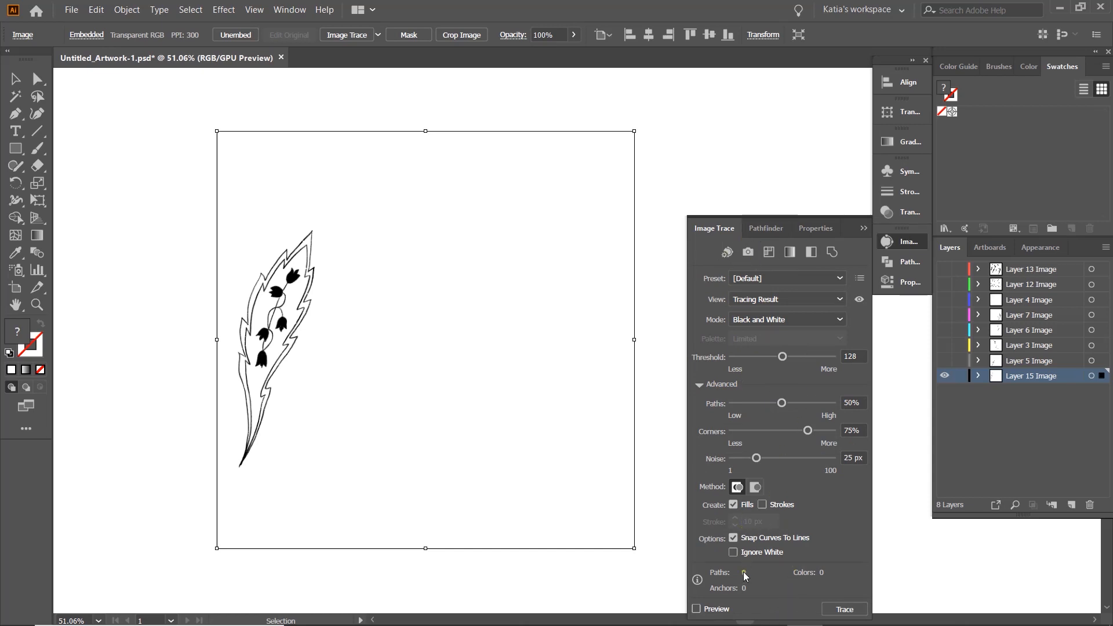
left_click(733, 553)
left_click(697, 608)
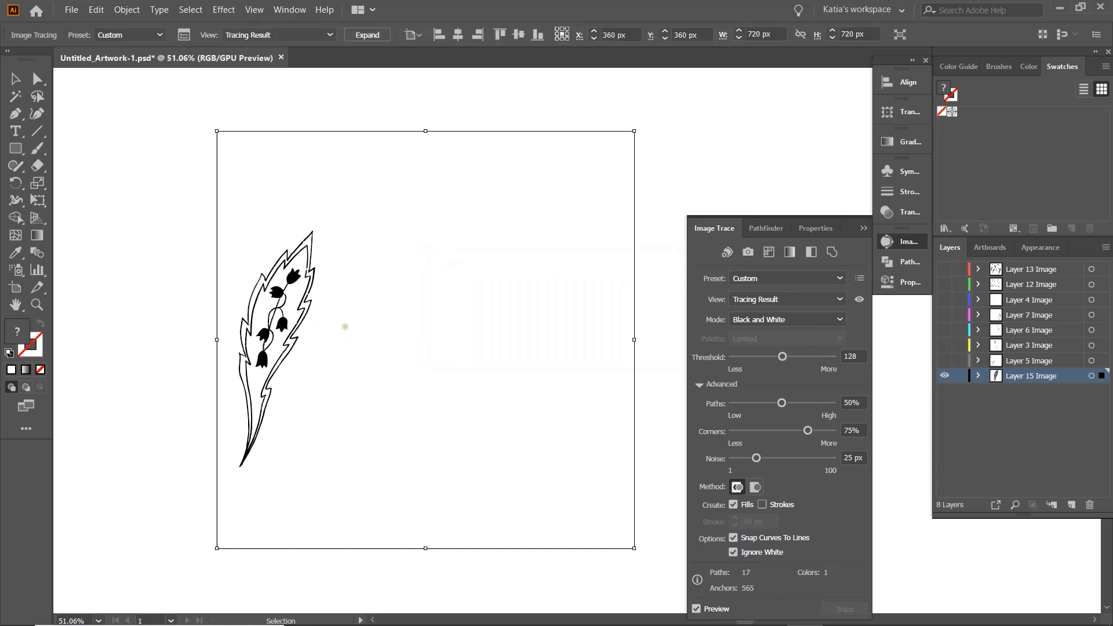
- Set the Layer 15 trace to threshold 101 and noise 13 px, and expand it into vector paths
key("ctrl+1")
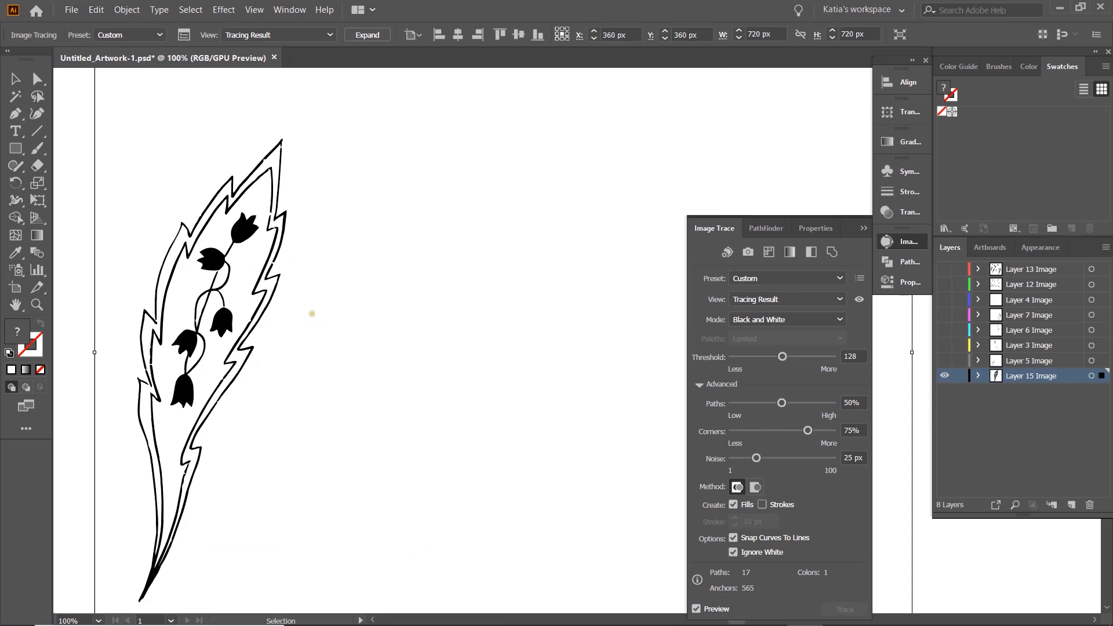
left_click_drag(784, 360, 774, 363)
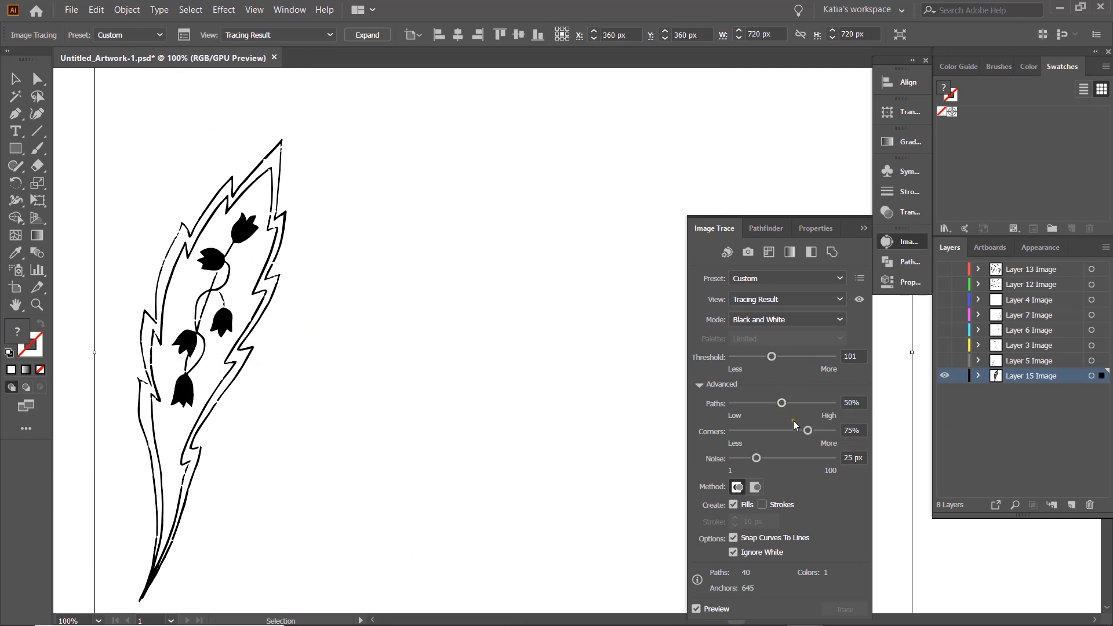
left_click_drag(757, 458, 743, 460)
left_click_drag(742, 461, 746, 461)
scroll(556, 160, "down", 1)
scroll(556, 161, "down", 2)
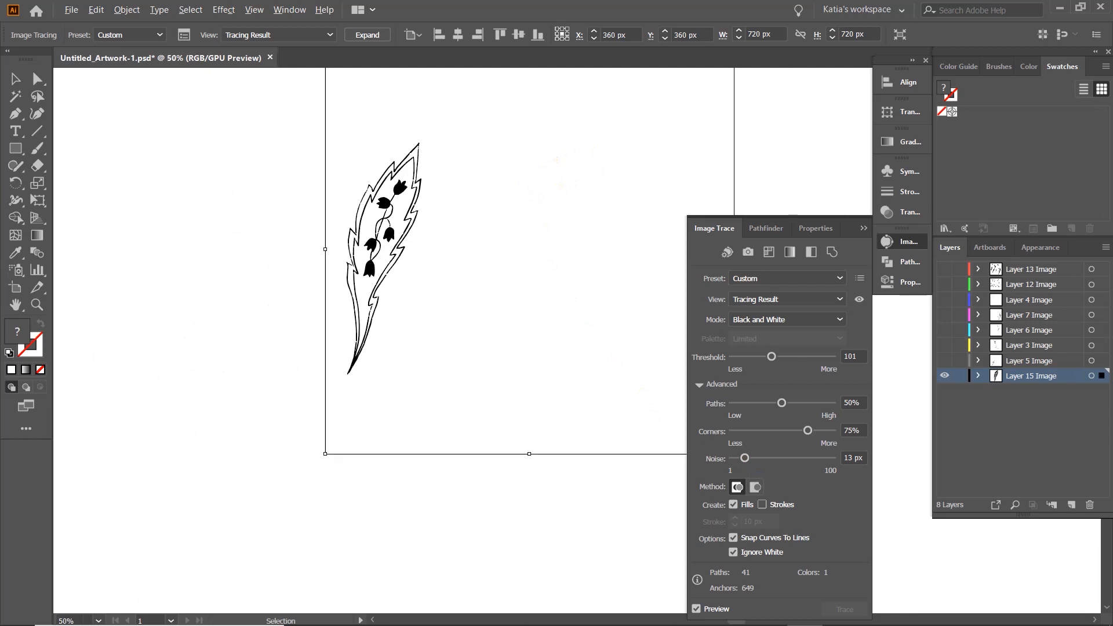
scroll(457, 75, "up", 5)
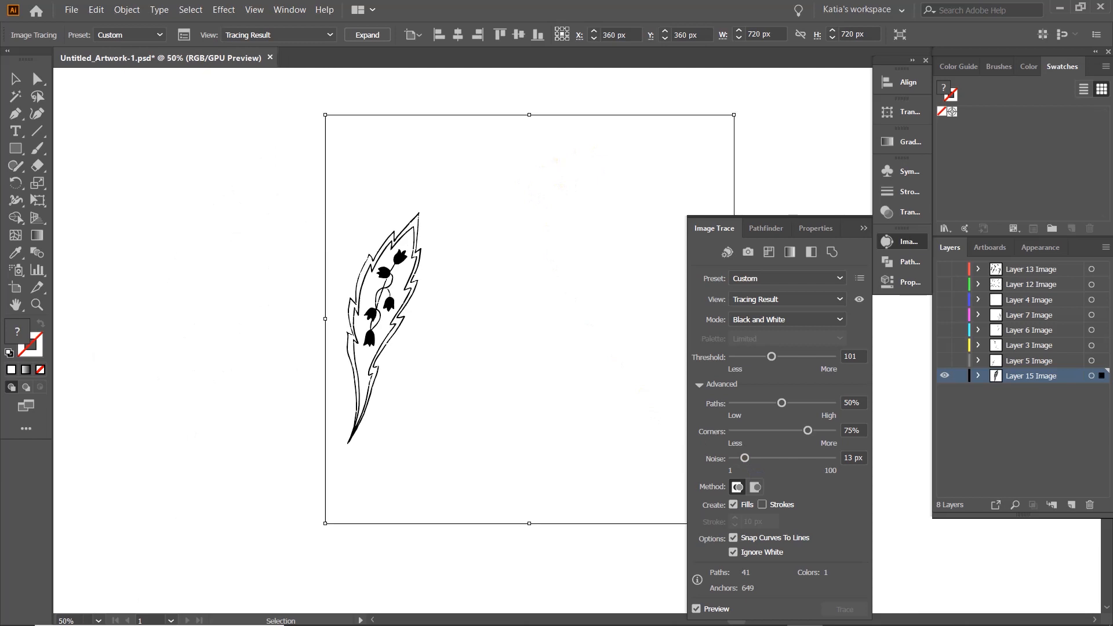
left_click(367, 34)
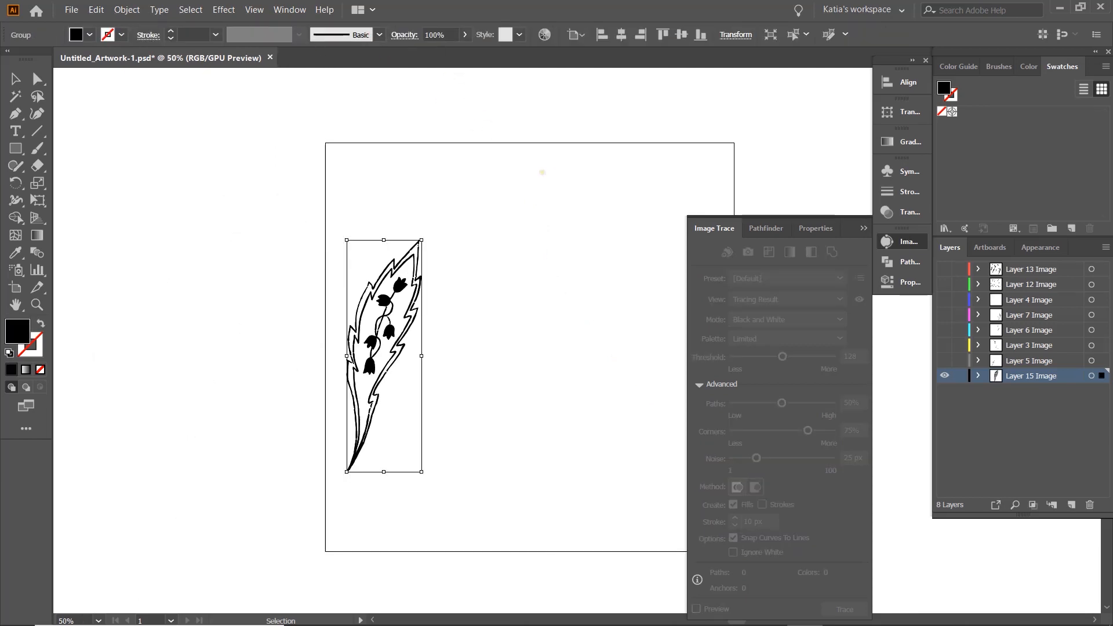
left_click(541, 171)
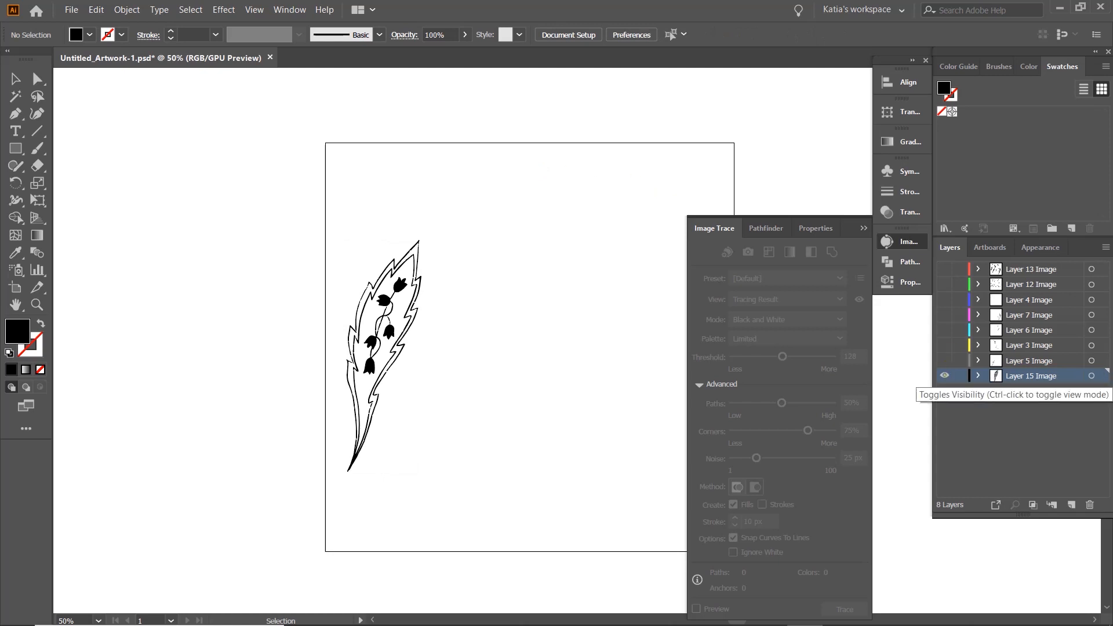
- Hide Layer 15, show Layer 5 and select its leaf image
left_click(944, 376)
left_click(945, 361)
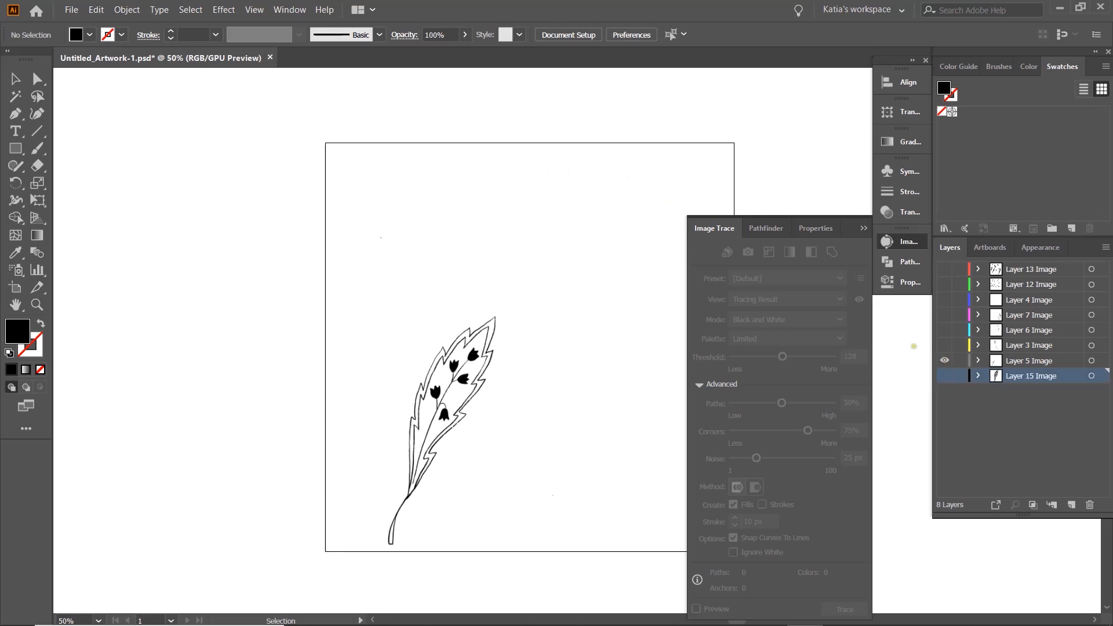
left_click(436, 386)
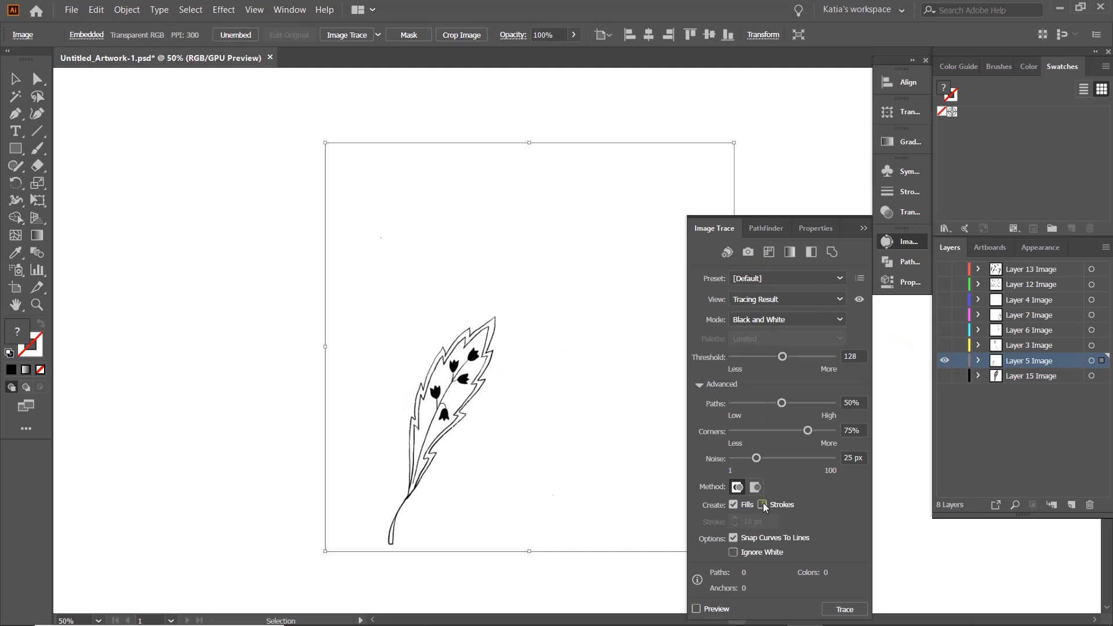
- Trace the Layer 5 leaf in black and white with Ignore White, and expand the tracing
left_click(733, 552)
left_click(696, 609)
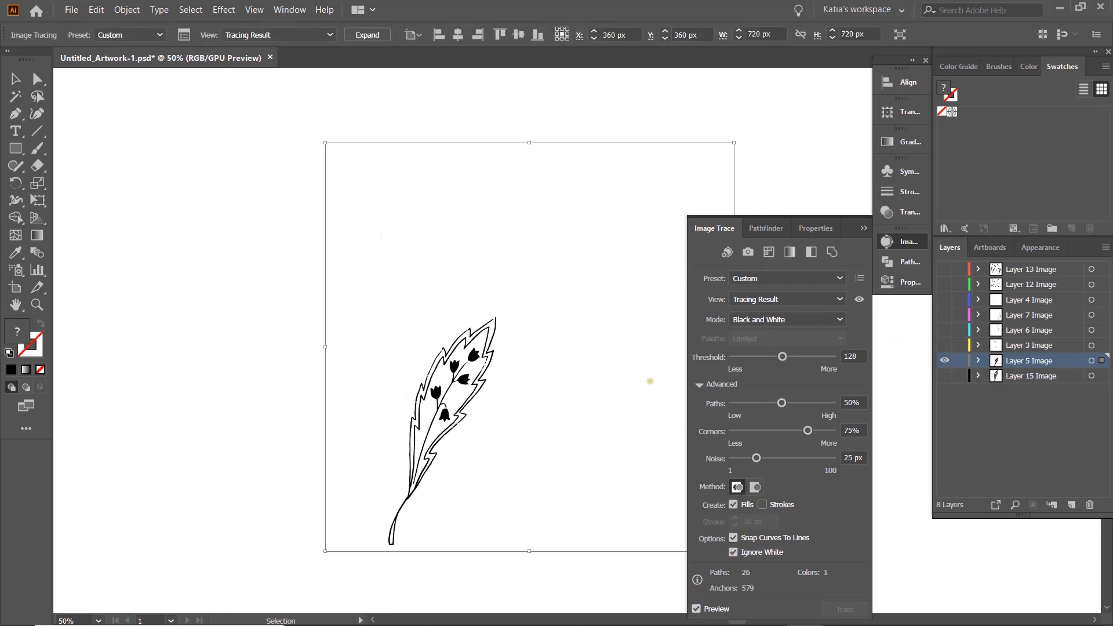
scroll(614, 365, "down", 5)
scroll(612, 354, "up", 3)
scroll(612, 354, "down", 2)
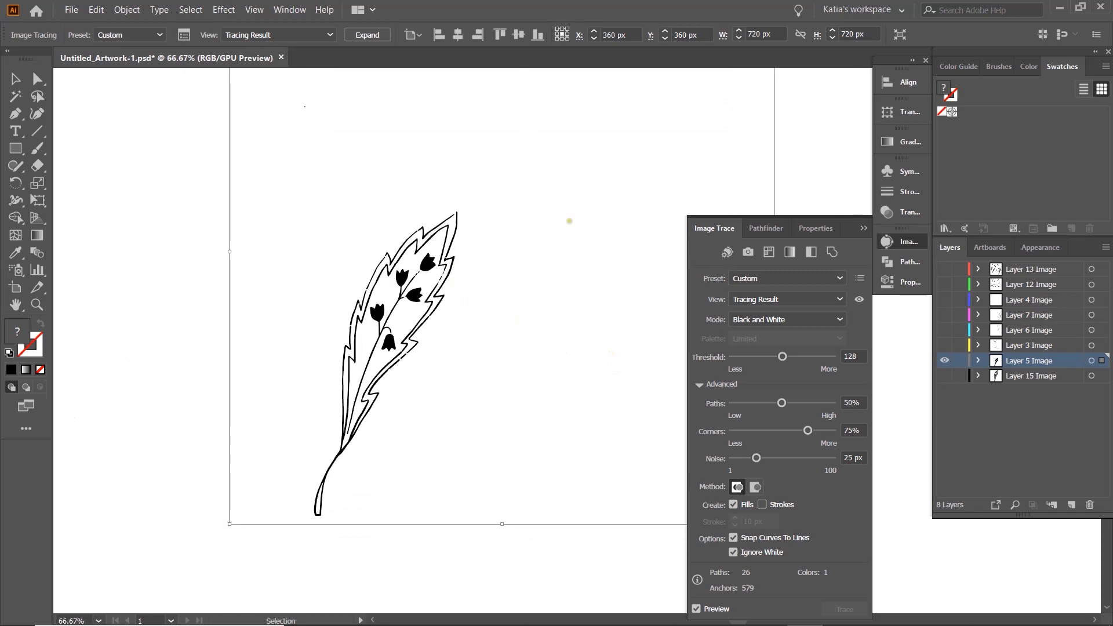
left_click(378, 36)
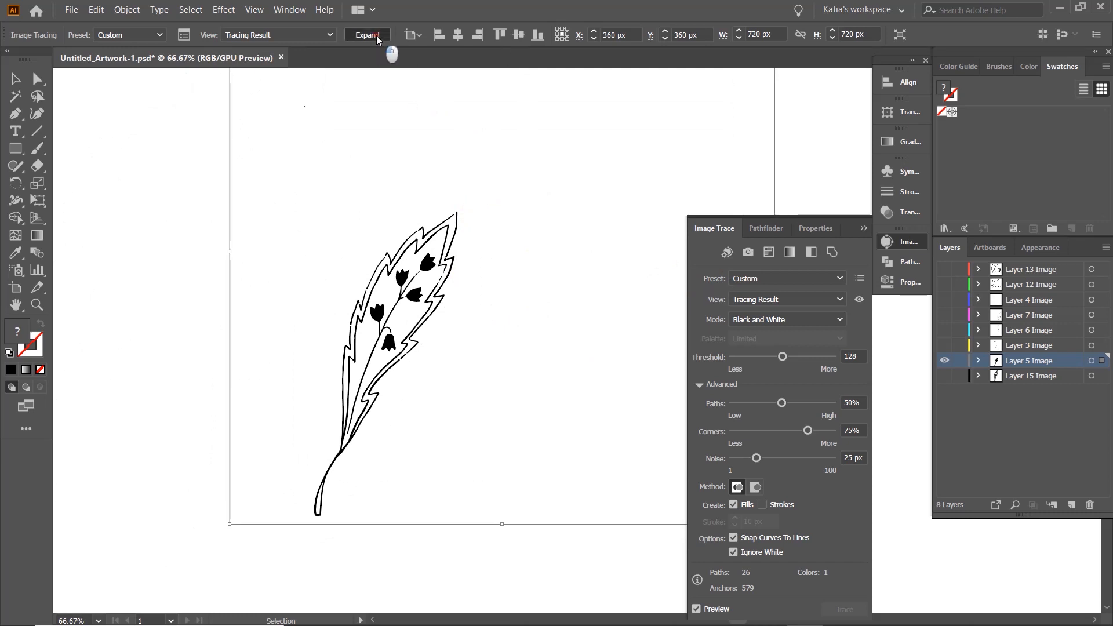
- Hide Layer 5, show Layer 3 and select its image
left_click(945, 360)
left_click(944, 346)
left_click(530, 296)
- Trace the Layer 3 artwork with Ignore White at threshold 116, and expand the tracing
left_click(734, 552)
left_click(696, 609)
left_click_drag(782, 357, 779, 360)
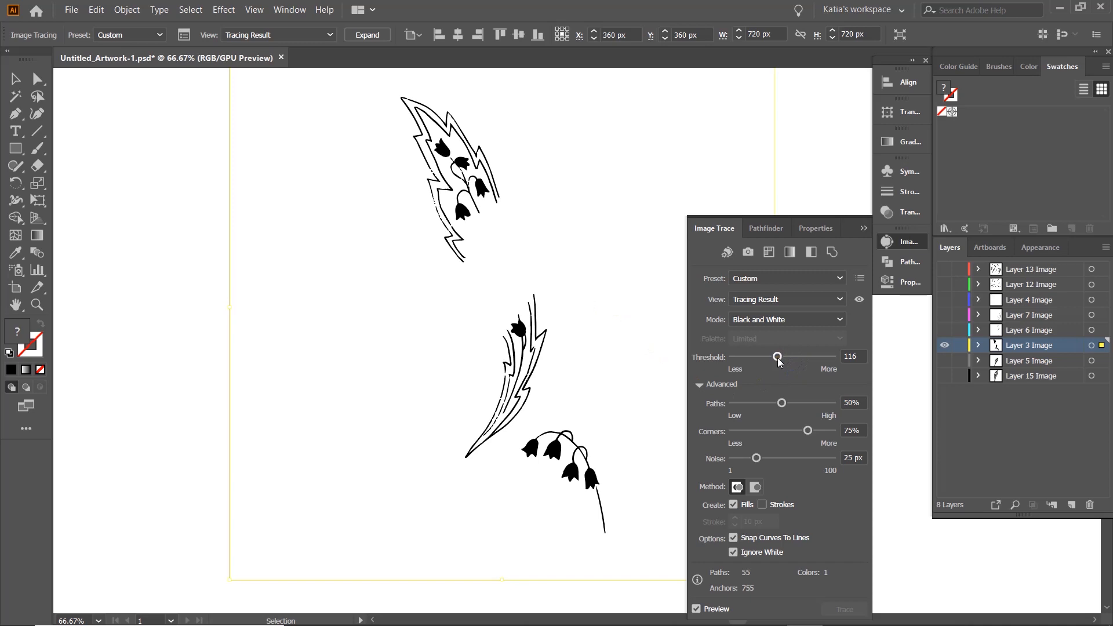
left_click(367, 35)
- Hide Layer 3, show Layer 6 and select its image
left_click(945, 346)
left_click(945, 330)
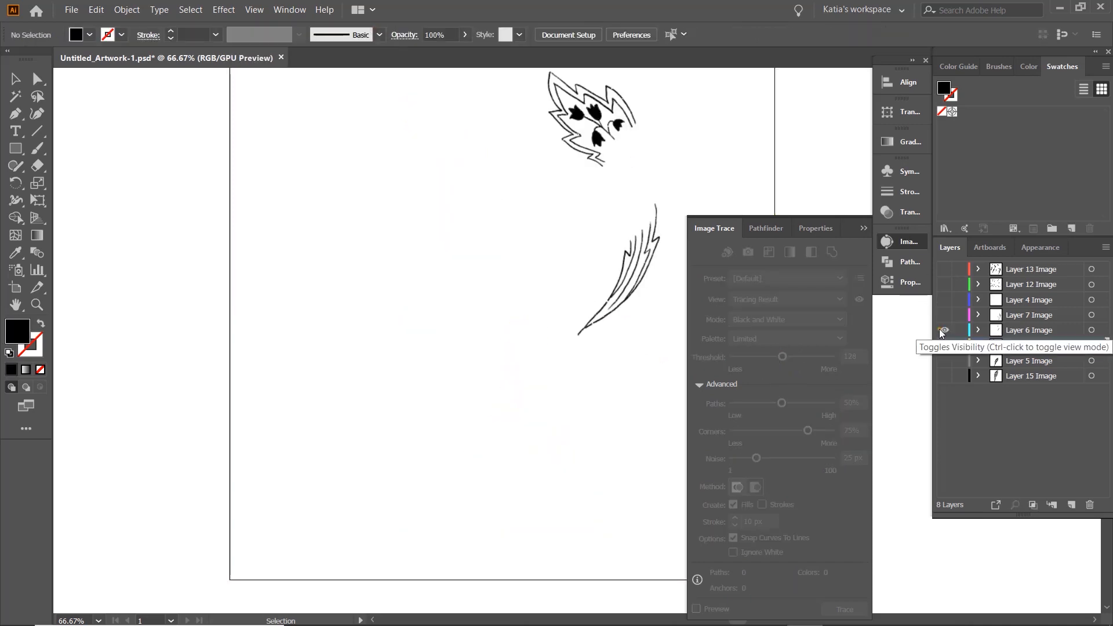
left_click_drag(605, 133, 455, 217)
left_click(455, 217)
- Trace the Layer 6 artwork with Ignore White and paths at 45%, and expand the tracing
left_click(733, 552)
left_click(696, 608)
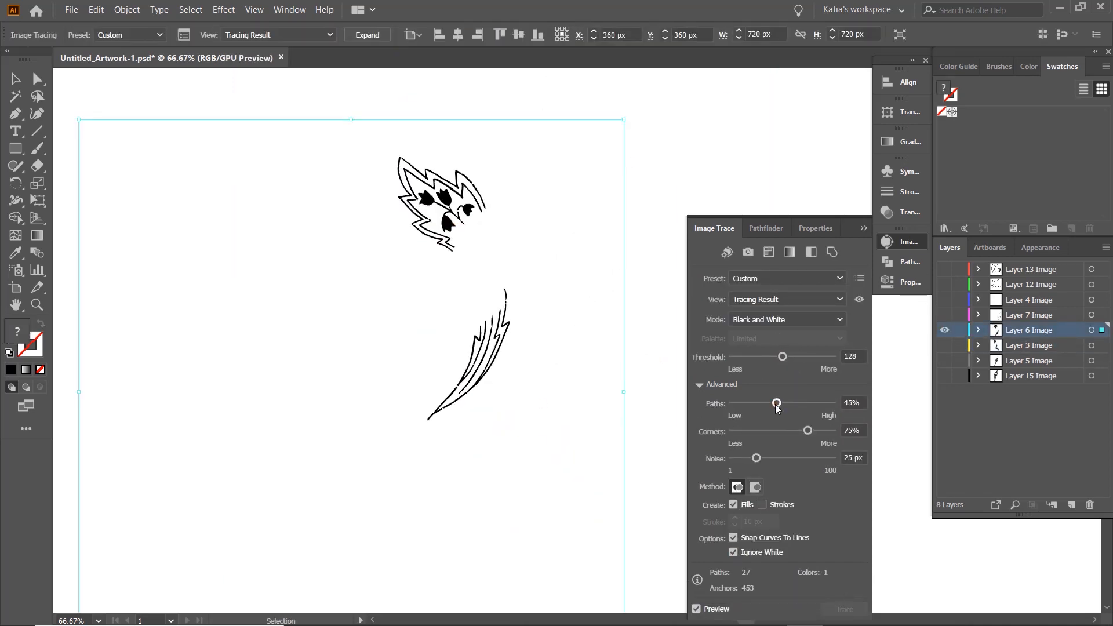
left_click(367, 35)
- Hide Layer 6, show Layer 7 and select its image
left_click(944, 330)
left_click(945, 315)
left_click(543, 322)
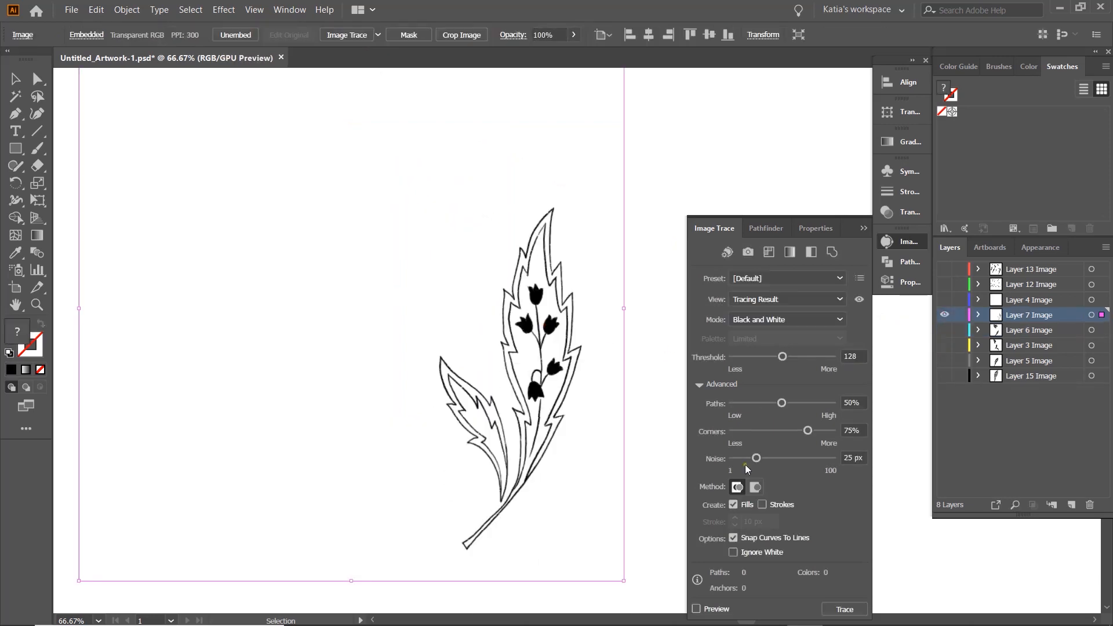
- Trace the Layer 7 leaves with Ignore White at threshold 106, and expand the tracing
left_click(733, 551)
left_click(696, 609)
scroll(568, 426, "down", 3)
left_click_drag(783, 356, 774, 357)
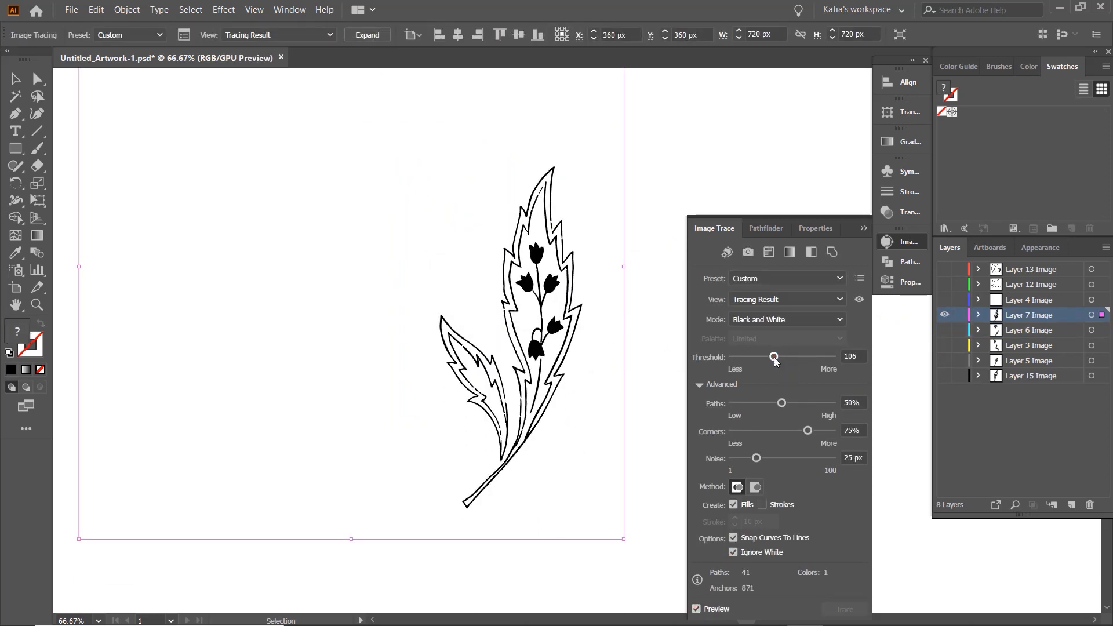
left_click(366, 34)
left_click(650, 203)
- Hide Layer 7, show Layer 4 and select its leaf image
left_click(944, 314)
left_click(944, 300)
scroll(380, 222, "up", 3)
scroll(381, 221, "up", 1)
left_click(381, 221)
- Trace the Layer 4 leaf with Ignore White at threshold 101, and expand the tracing
left_click(733, 552)
left_click(696, 608)
left_click_drag(782, 357, 771, 362)
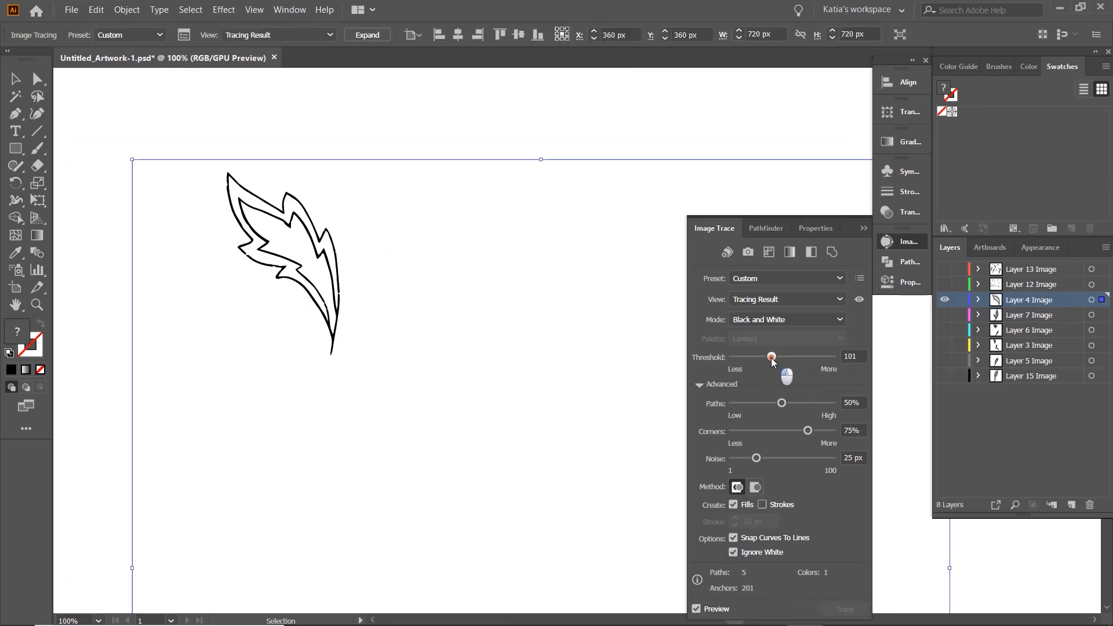
left_click(367, 35)
left_click(644, 191)
- Hide Layer 4, show Layer 12 and select its image of rough leaf outlines
left_click(944, 300)
left_click(944, 284)
scroll(570, 276, "down", 3)
scroll(570, 276, "down", 1)
mouse_move(570, 276)
left_mouse_down()
mouse_move(472, 259)
mouse_move(419, 205)
left_mouse_up()
left_click(565, 316)
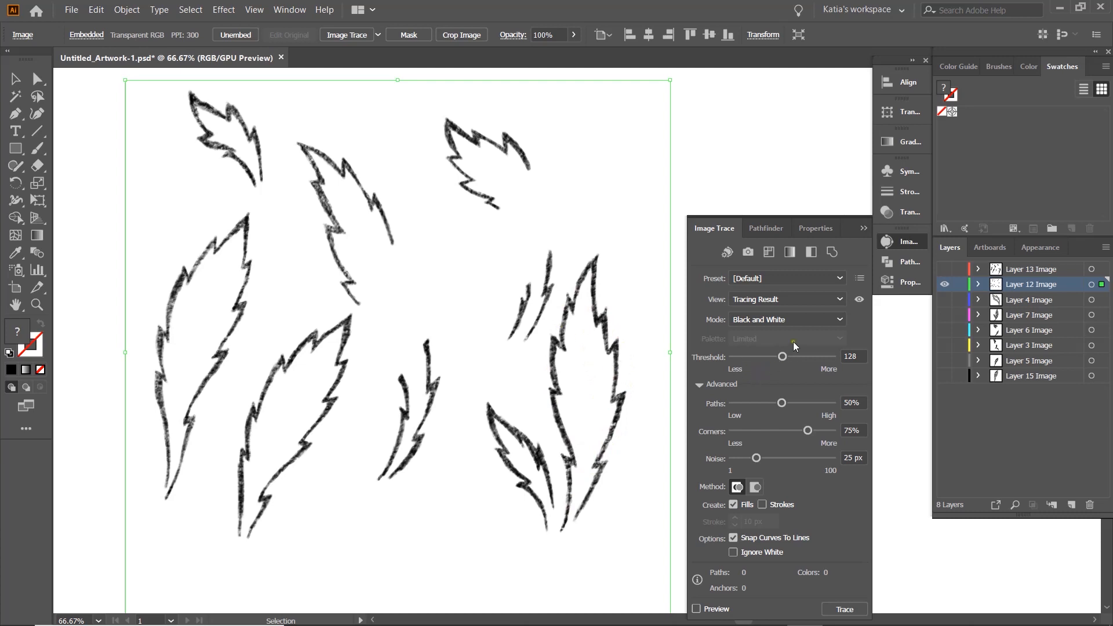
- Preview a tracing of the Layer 12 leaf outlines with Ignore White enabled and the threshold at 159
left_click(733, 552)
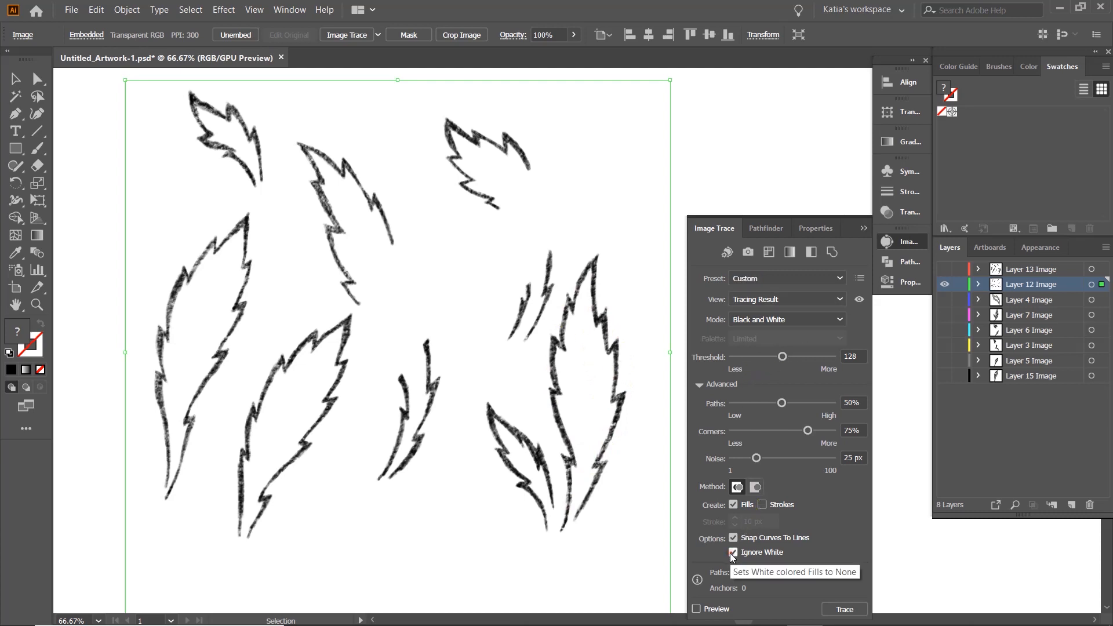
left_click(698, 609)
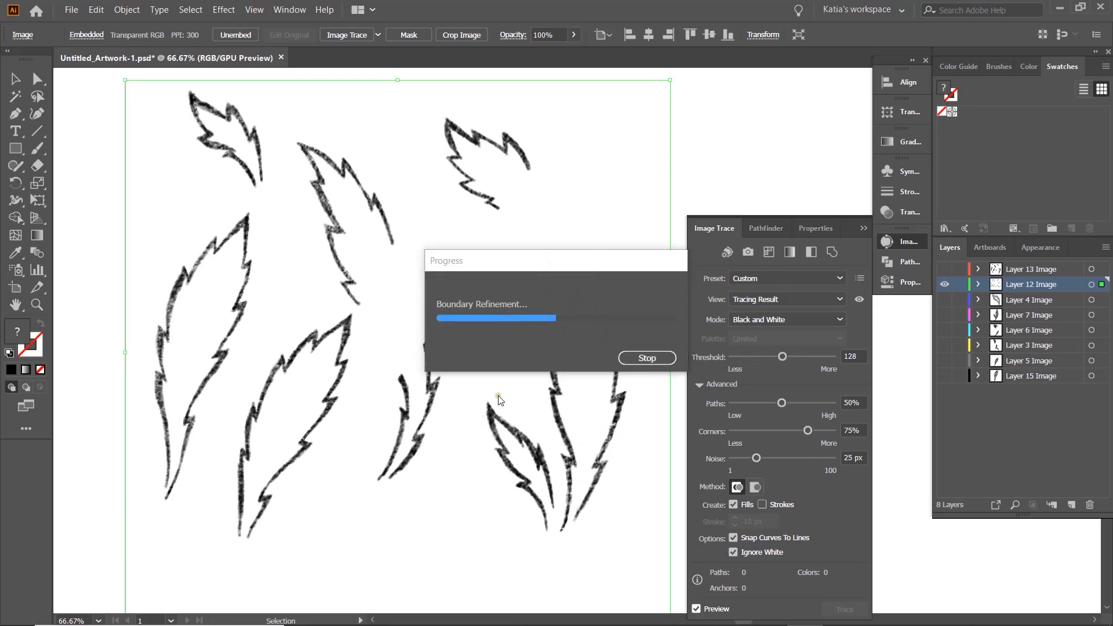
scroll(398, 339, "down", 2)
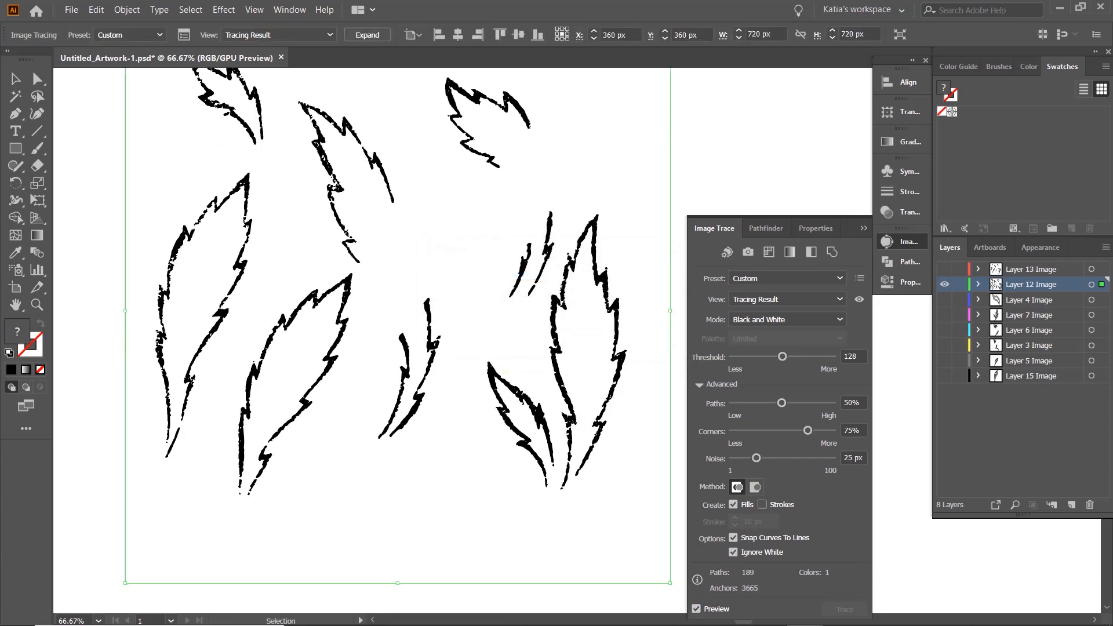
scroll(506, 371, "up", 1)
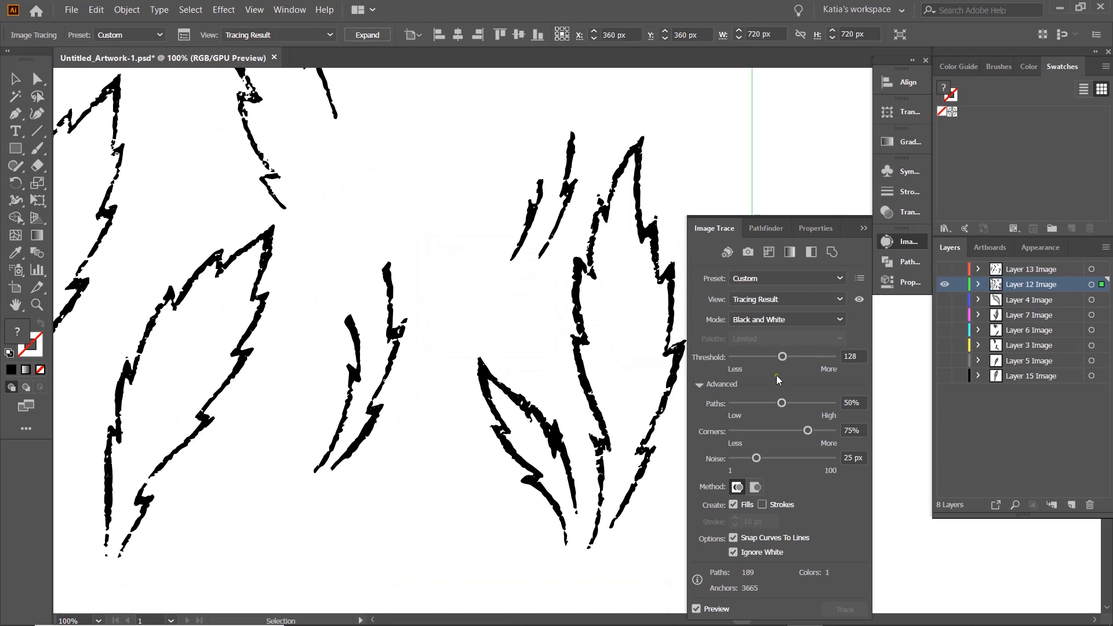
left_click_drag(782, 357, 790, 359)
left_click_drag(789, 357, 795, 357)
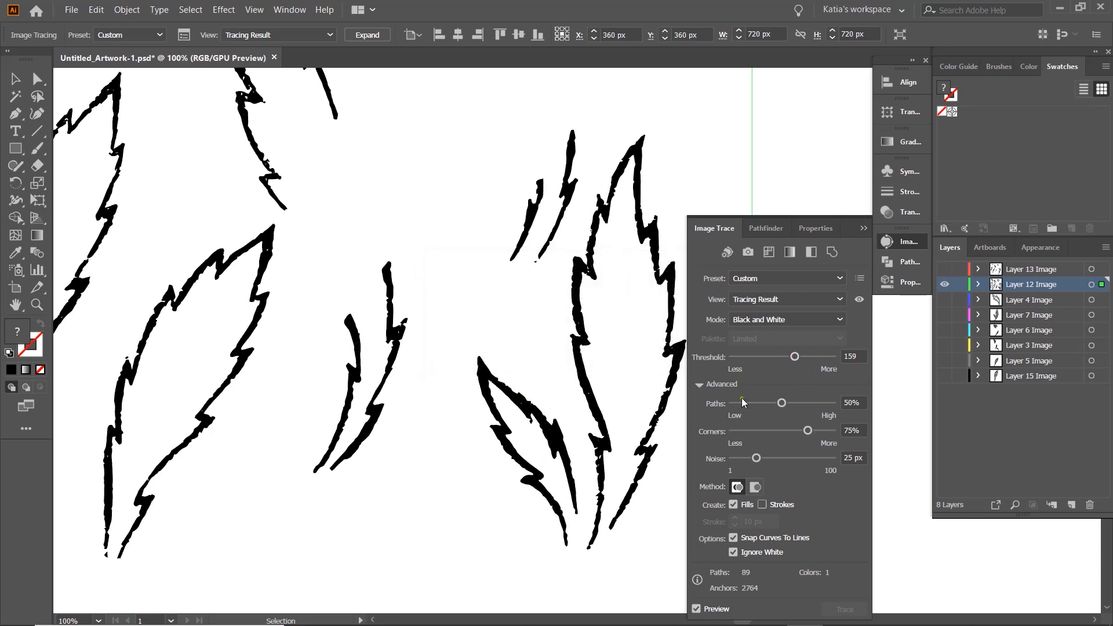
- Set the Layer 12 tracing to 76% paths and 3 px noise, and expand it
left_click_drag(781, 404, 751, 409)
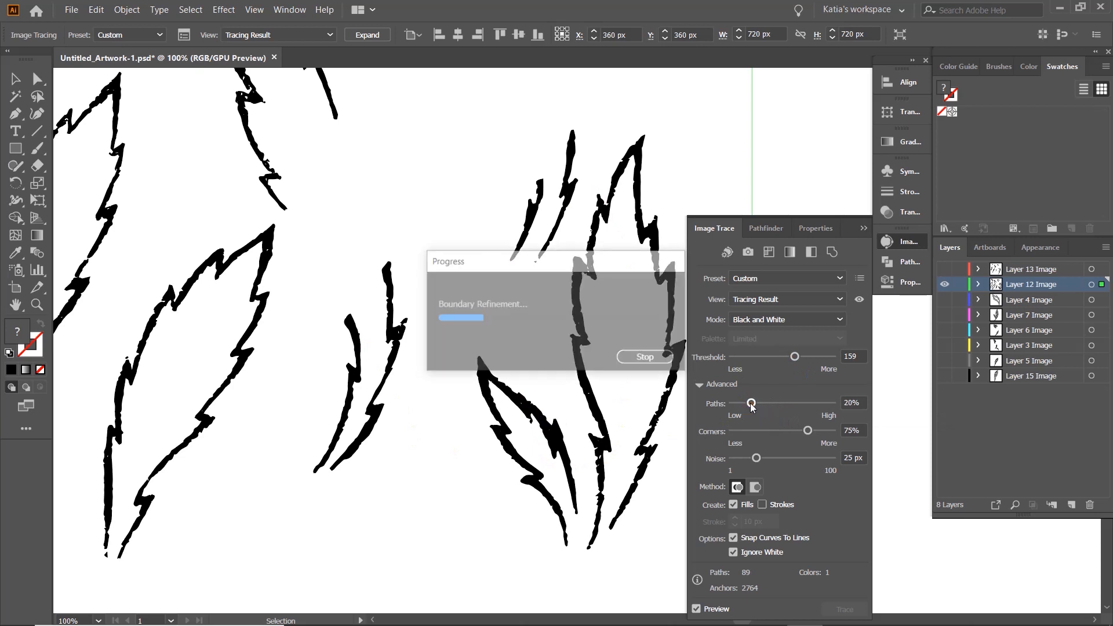
left_click_drag(750, 406, 803, 404)
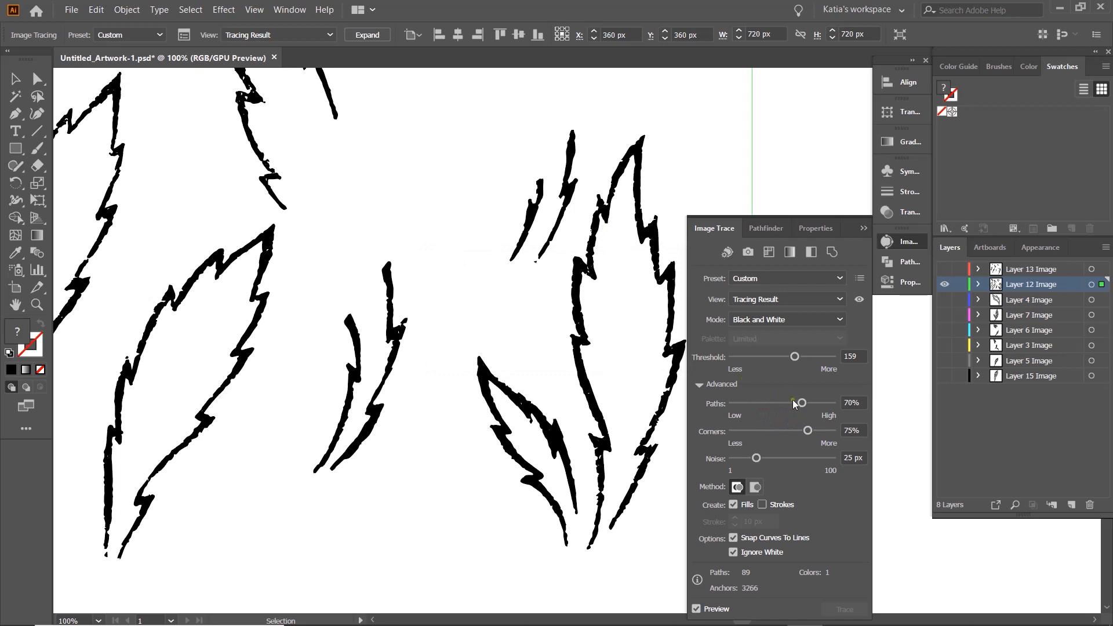
left_click_drag(802, 403, 808, 406)
left_click_drag(756, 458, 736, 462)
scroll(485, 346, "down", 1)
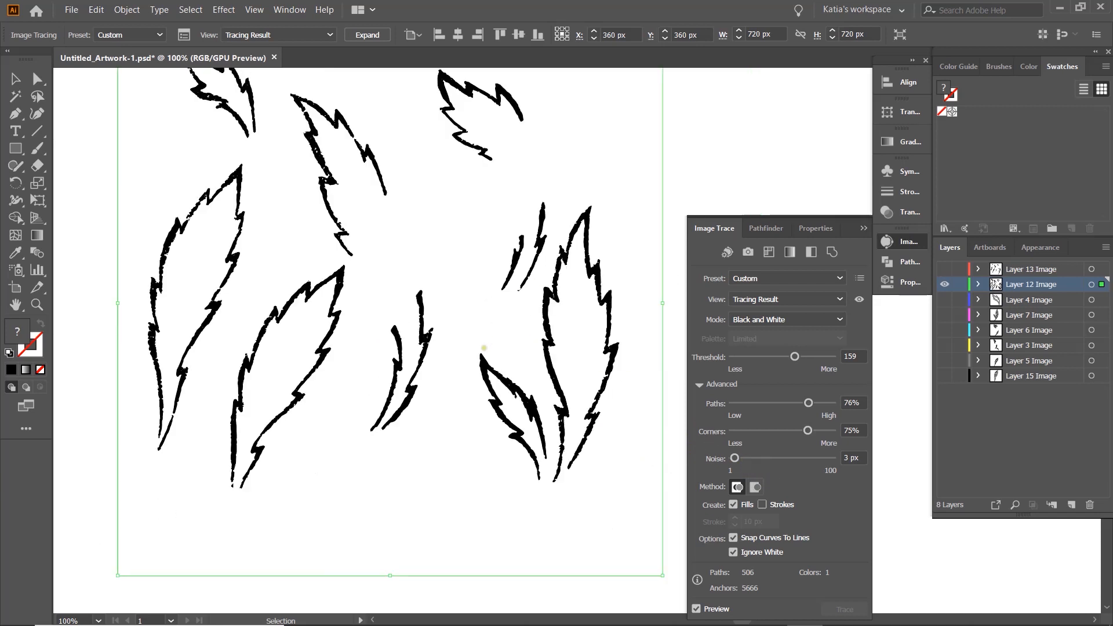
left_click_drag(415, 289, 433, 353)
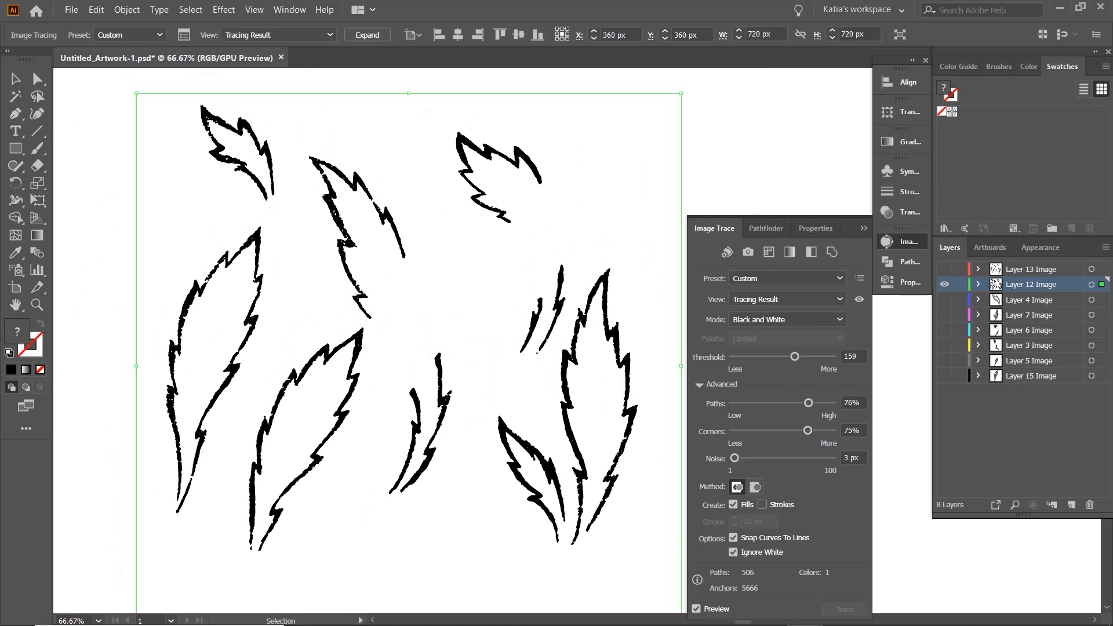
left_click(368, 35)
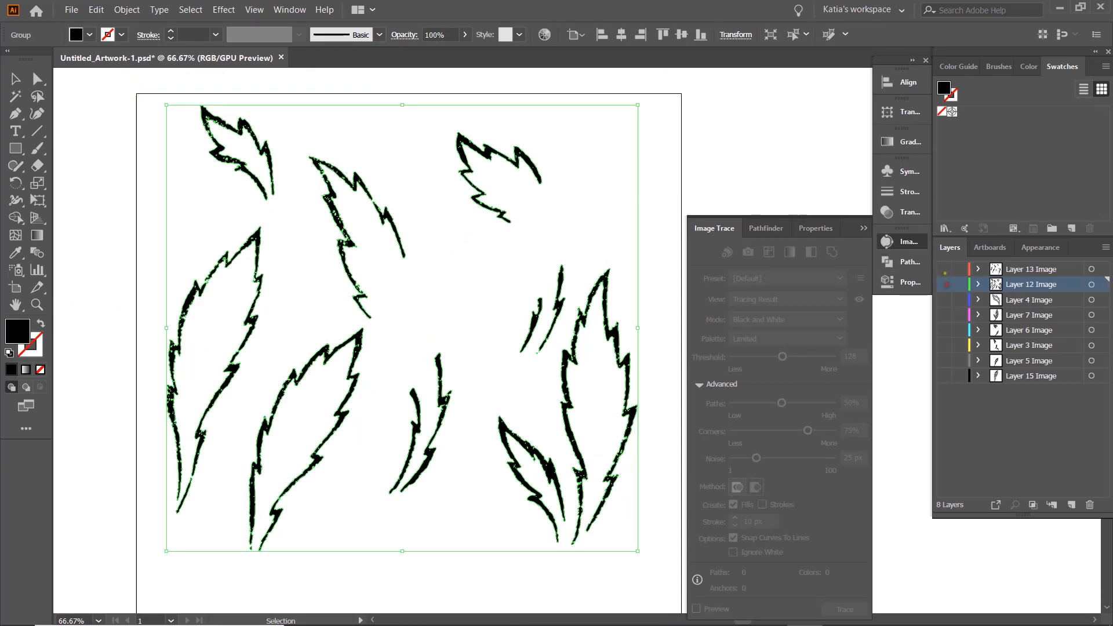
- Hide Layer 12, show Layer 13 and select its image of textured leaf fills
left_click(945, 271)
scroll(533, 335, "down", 1)
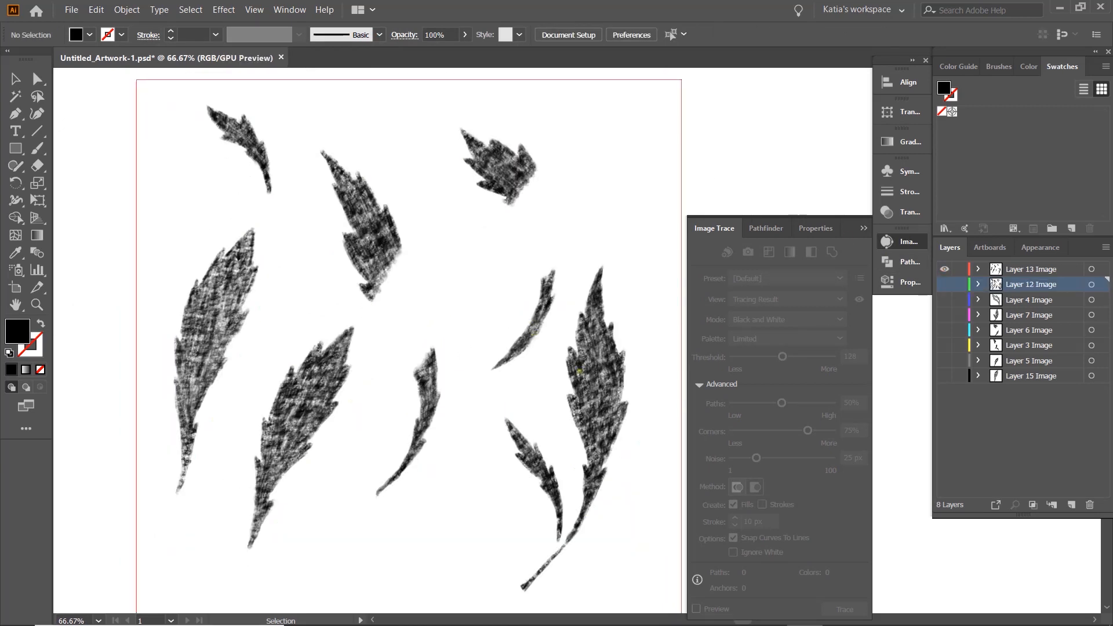
left_click(580, 371)
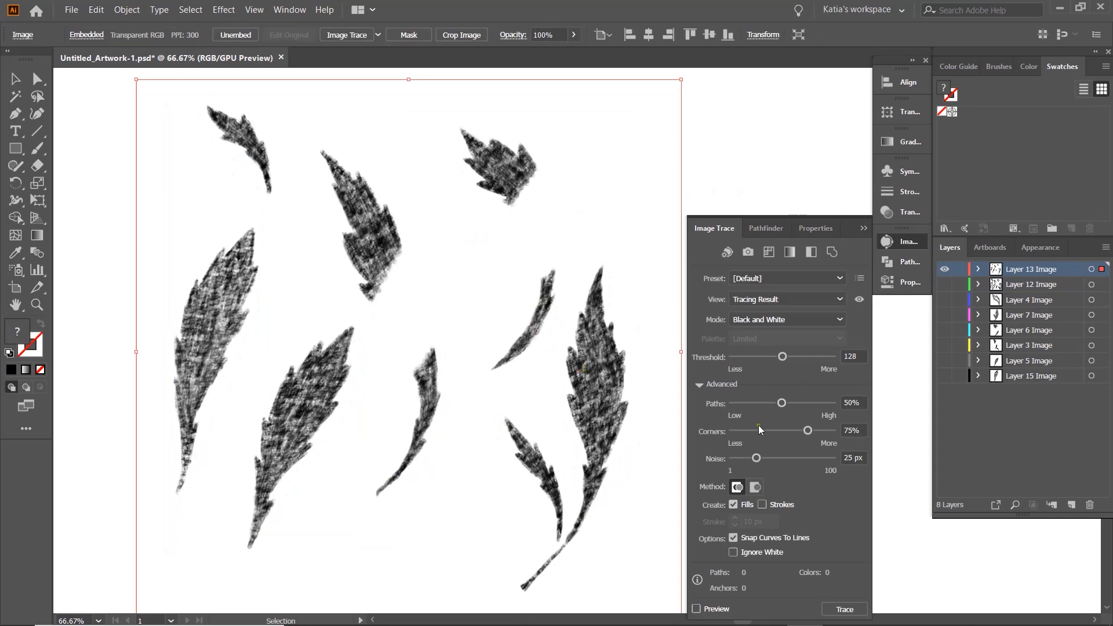
- Trace the Layer 13 leaf fills with Ignore White, threshold 172 and slightly reduced noise, and expand the tracing
left_click(733, 552)
left_click(696, 608)
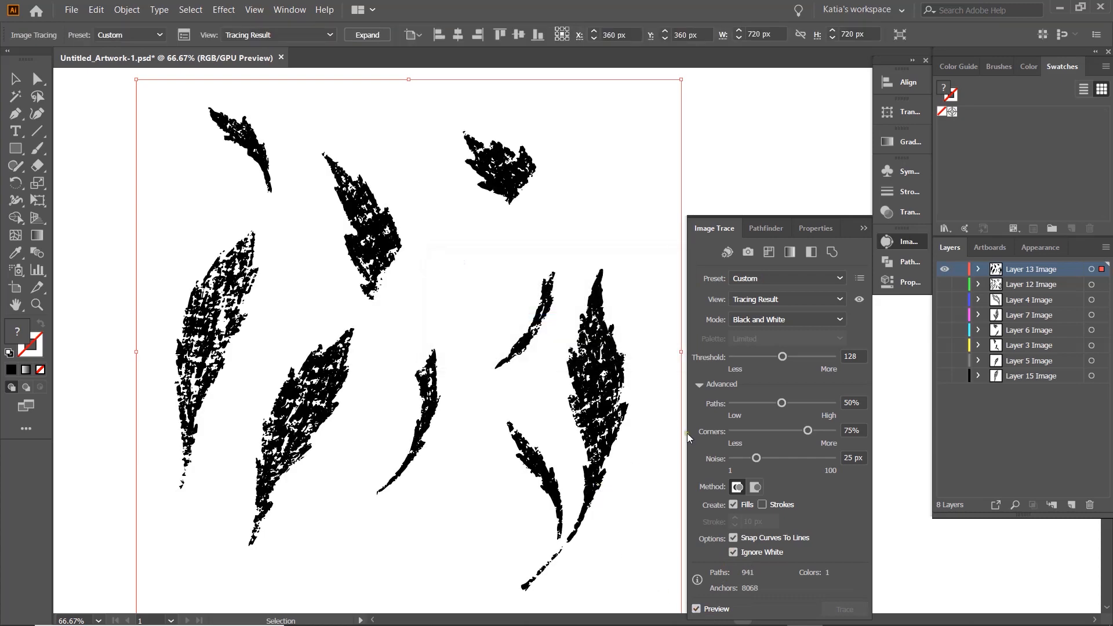
left_click_drag(786, 355, 801, 360)
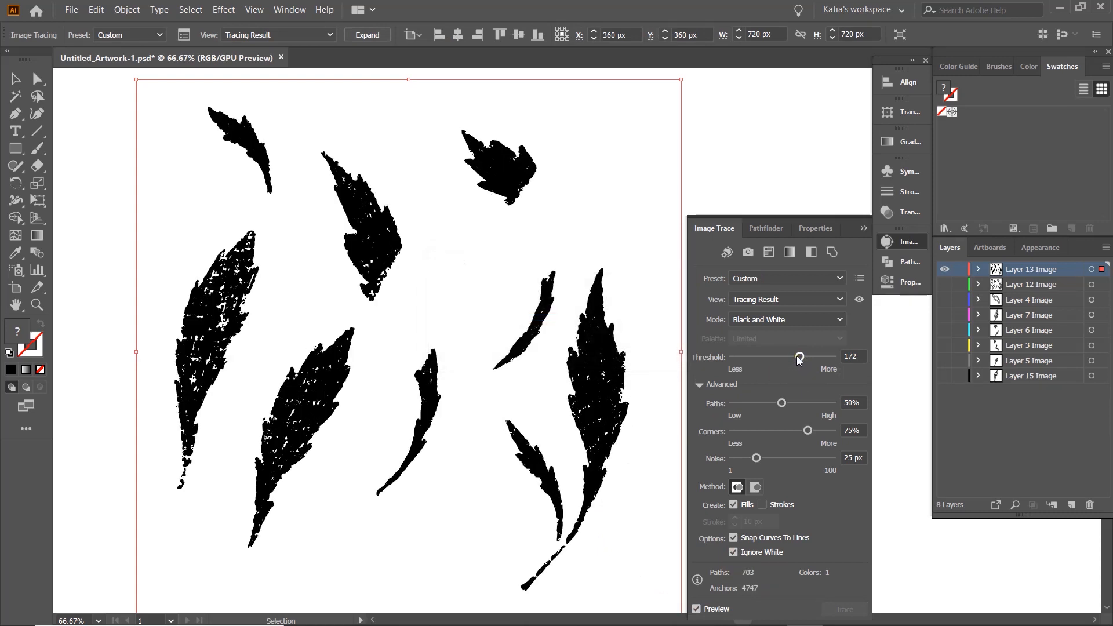
left_click_drag(756, 458, 737, 461)
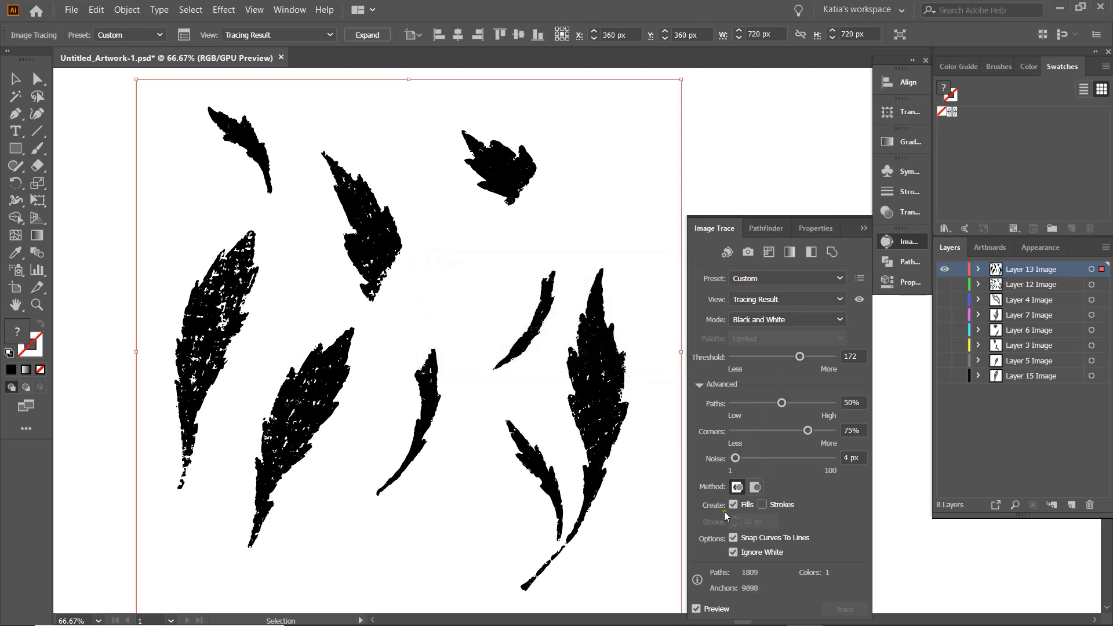
mouse_move(735, 458)
left_mouse_down()
mouse_move(753, 467)
mouse_move(745, 461)
left_mouse_up()
left_click_drag(745, 458, 751, 459)
left_click(366, 36)
left_click(445, 143)
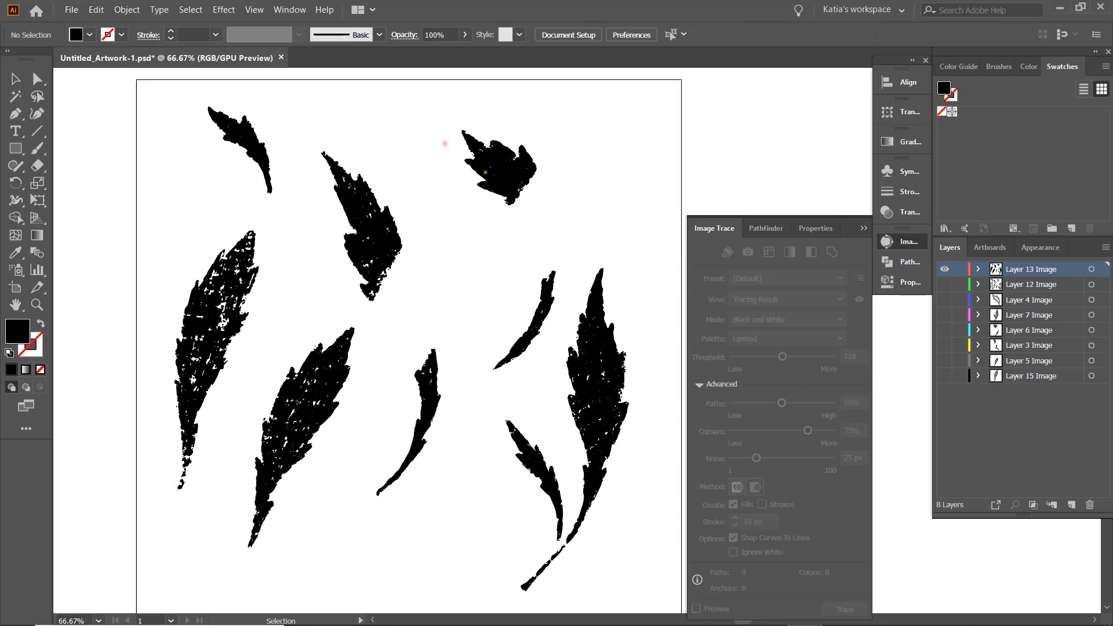
- Show all the traced layers together, and hide every layer except Layer 15
left_click(864, 228)
left_click_drag(945, 284, 944, 376)
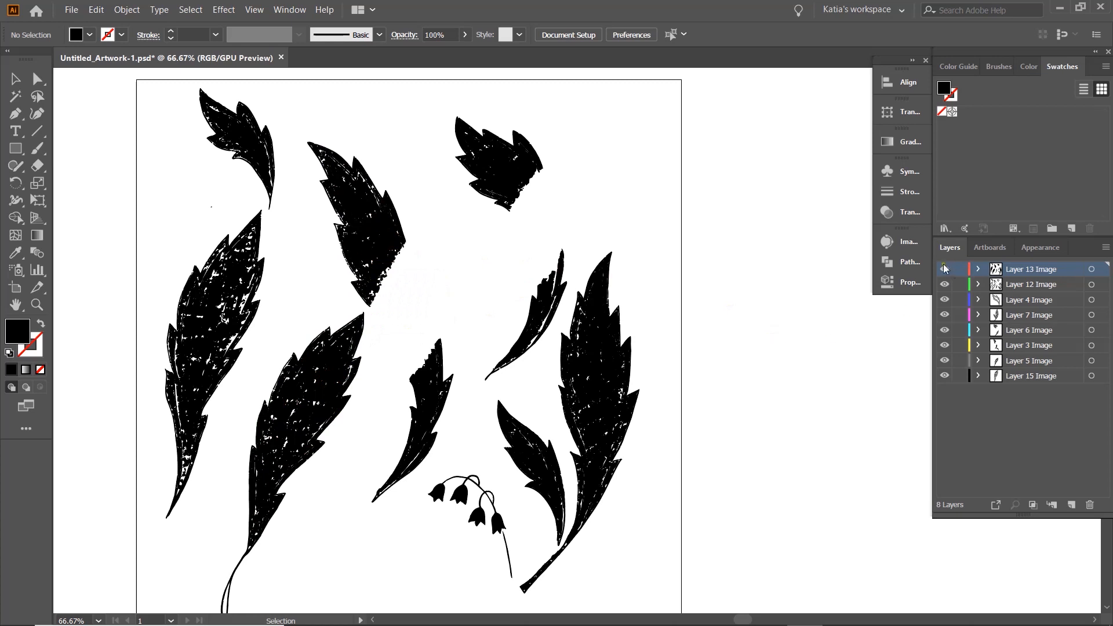
left_click_drag(945, 357, 945, 271)
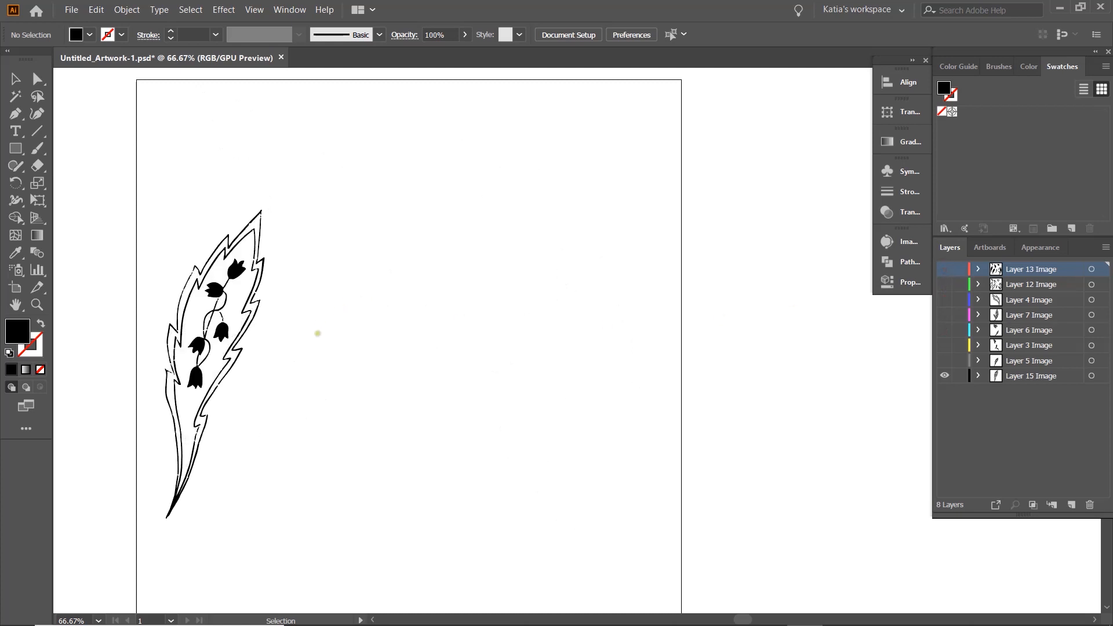
- Move the Layer 15 leaf artwork slightly away from the artboard edge and ungroup it into separate paths
left_click(249, 286)
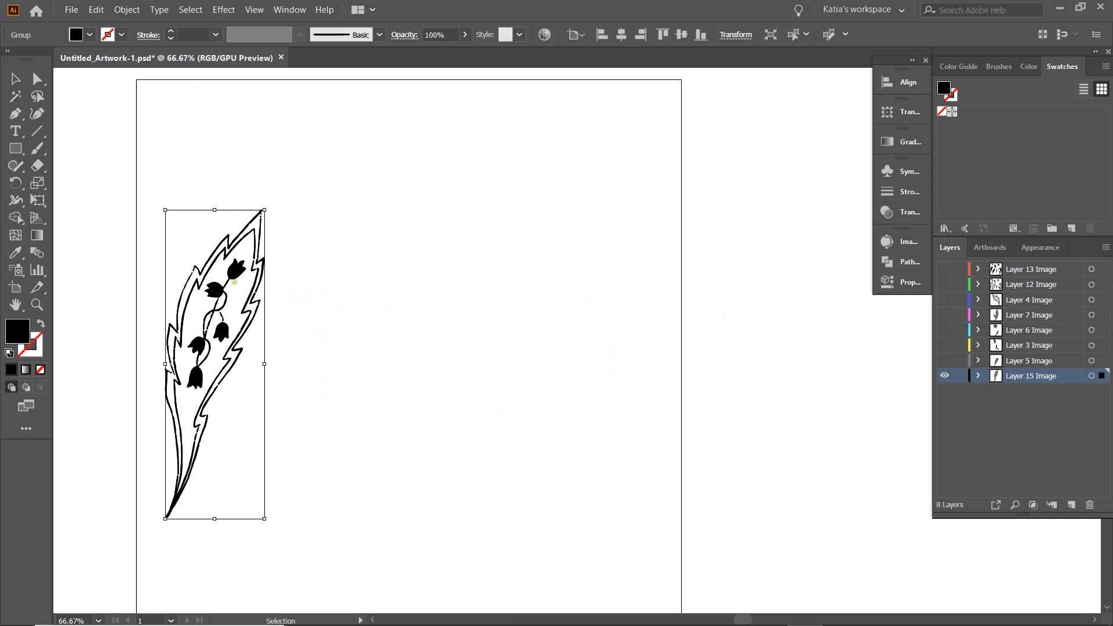
left_click_drag(232, 270, 272, 285)
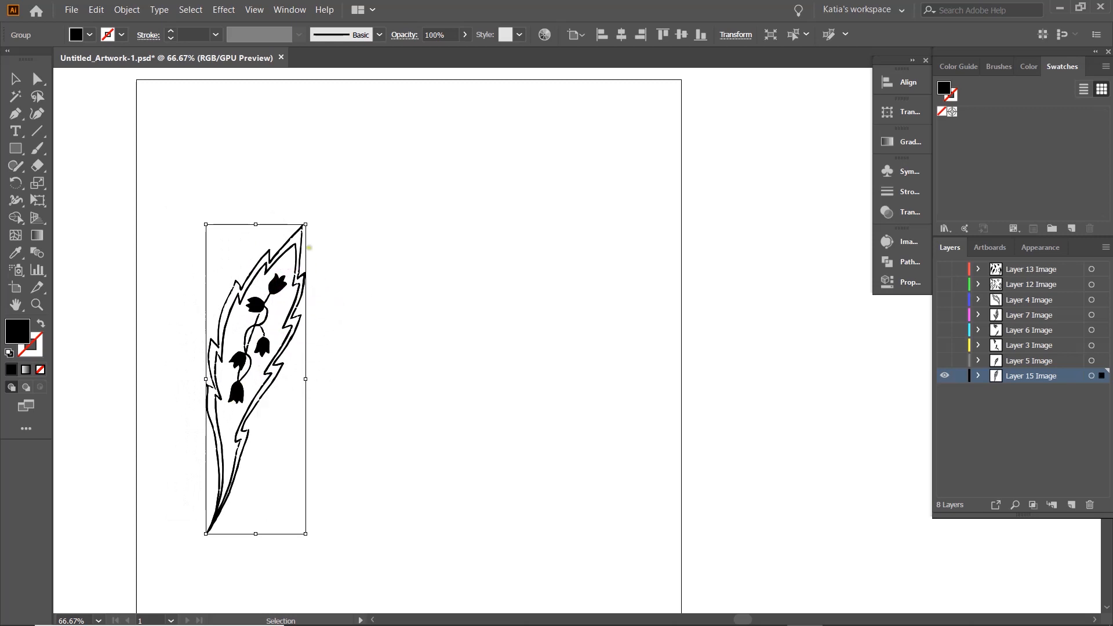
right_click(262, 347)
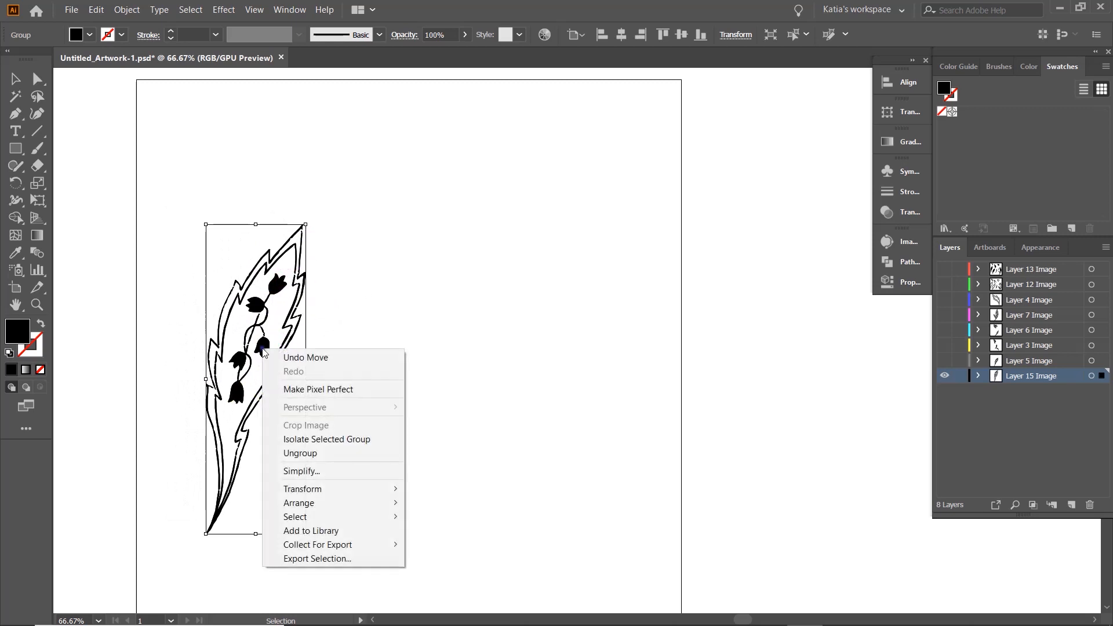
left_click(319, 452)
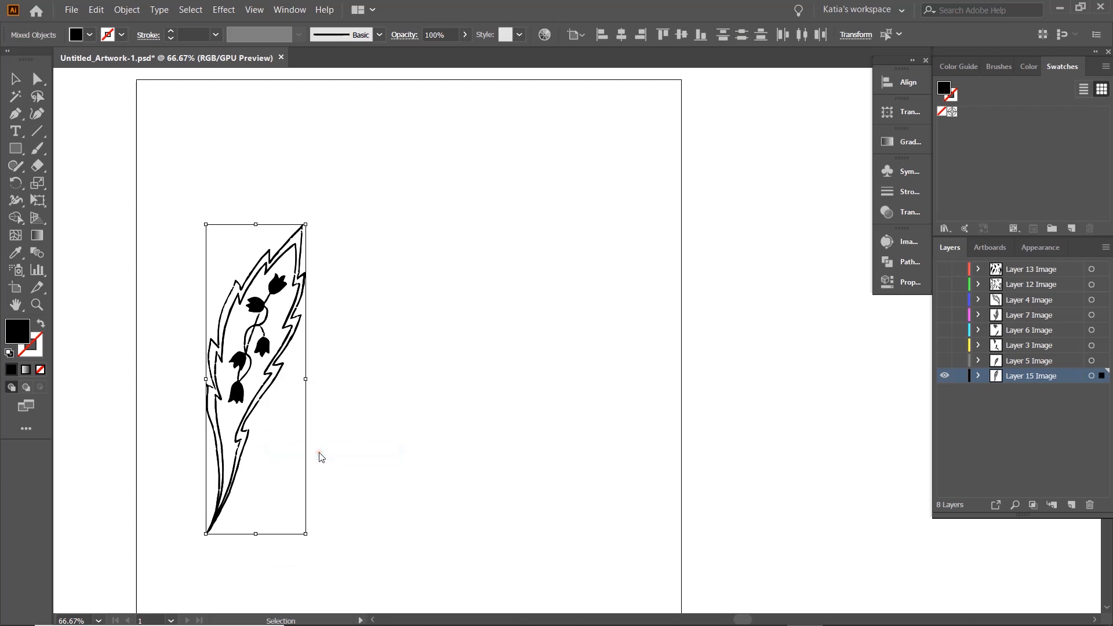
left_click(330, 394)
left_click(270, 292)
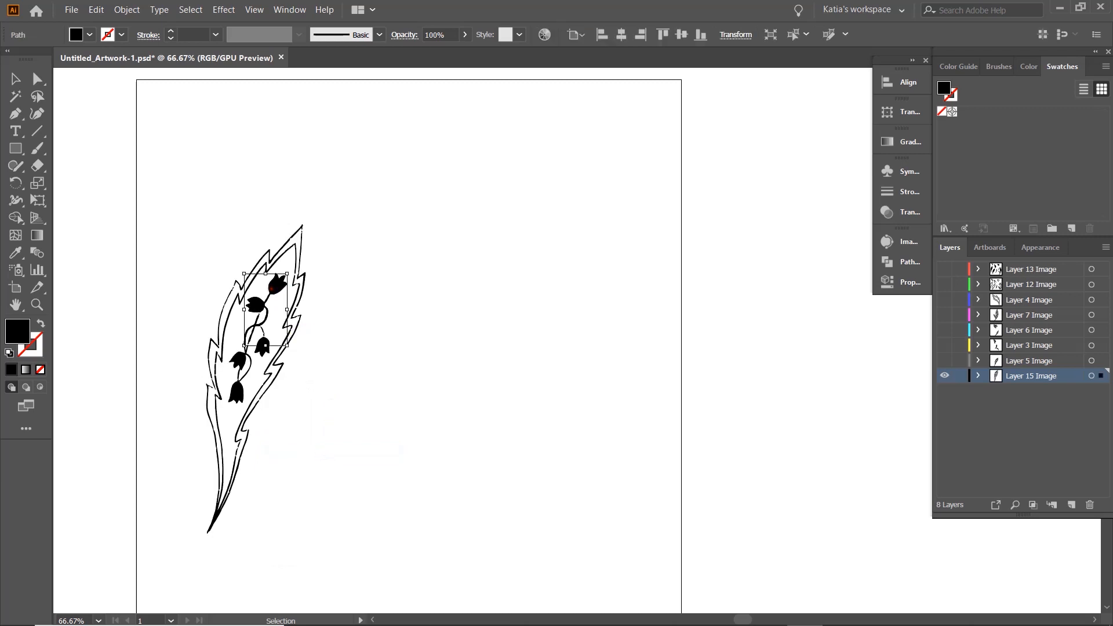
left_click(241, 366)
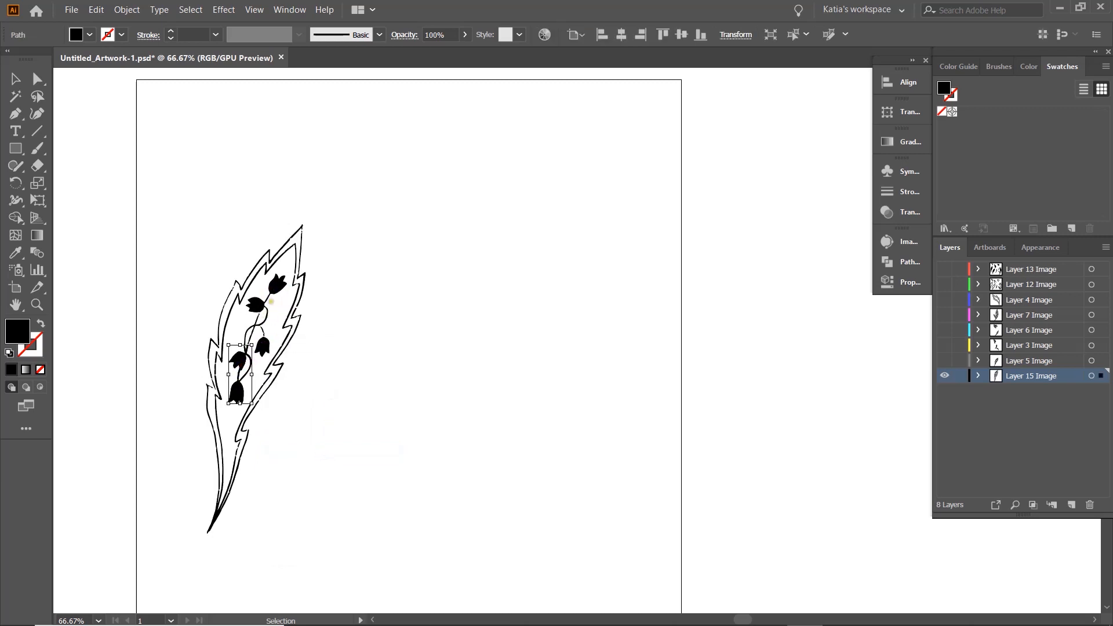
- Lasso all the bellflowers and their stems inside the leaf and group them
scroll(263, 280, "up", 2)
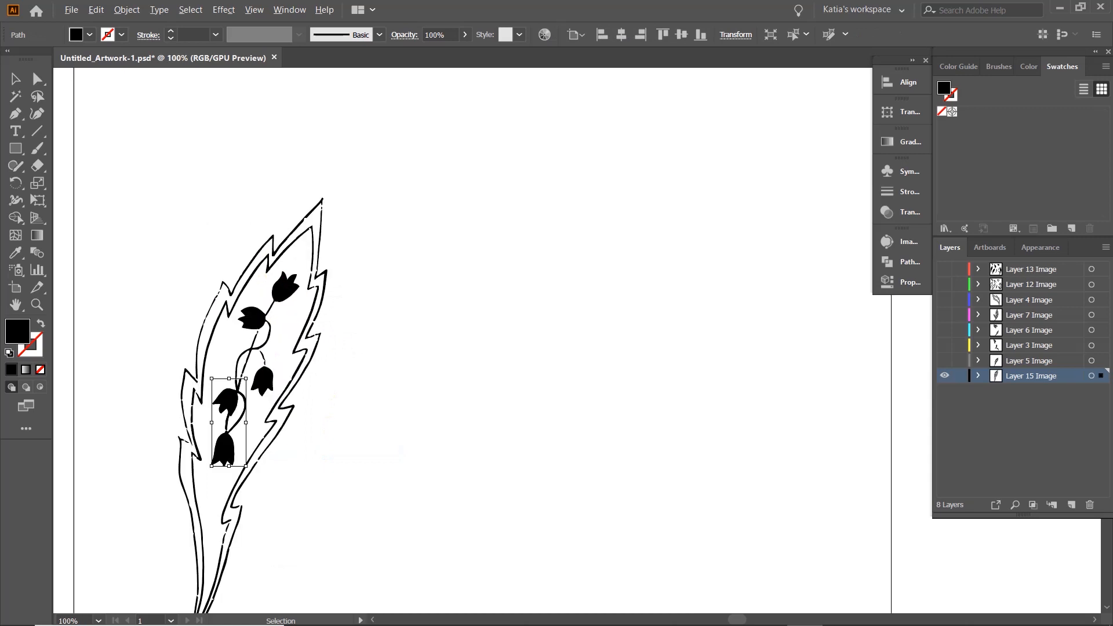
scroll(265, 279, "down", 4)
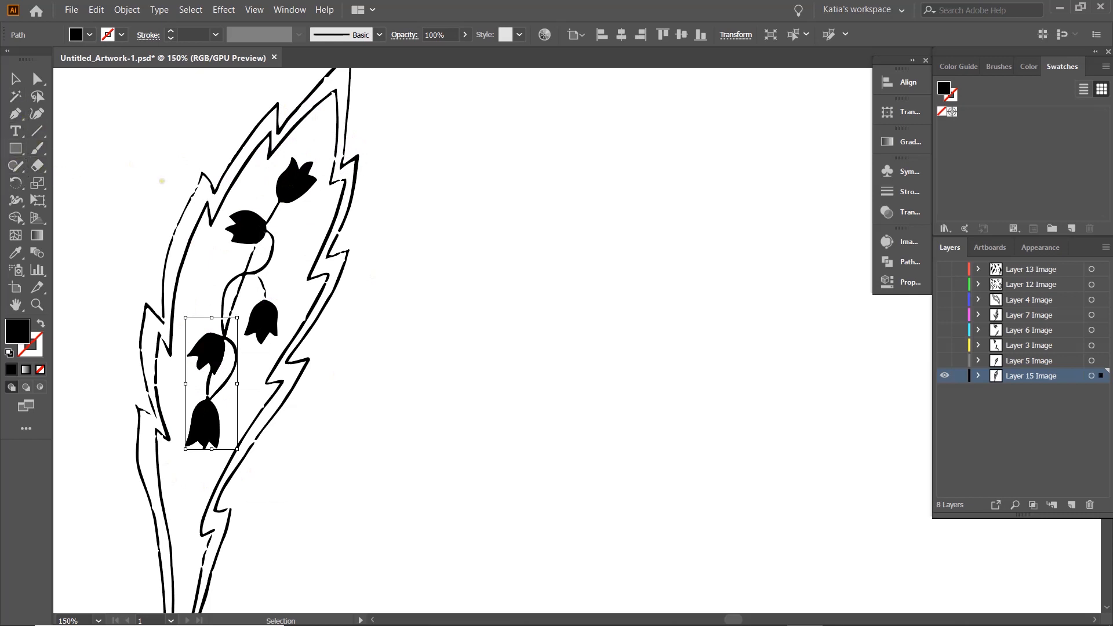
key("q")
mouse_move(310, 136)
left_mouse_down()
mouse_move(221, 214)
mouse_move(178, 362)
mouse_move(182, 451)
mouse_move(206, 459)
mouse_move(235, 432)
mouse_move(248, 369)
mouse_move(296, 293)
mouse_move(328, 183)
mouse_move(308, 142)
left_mouse_up()
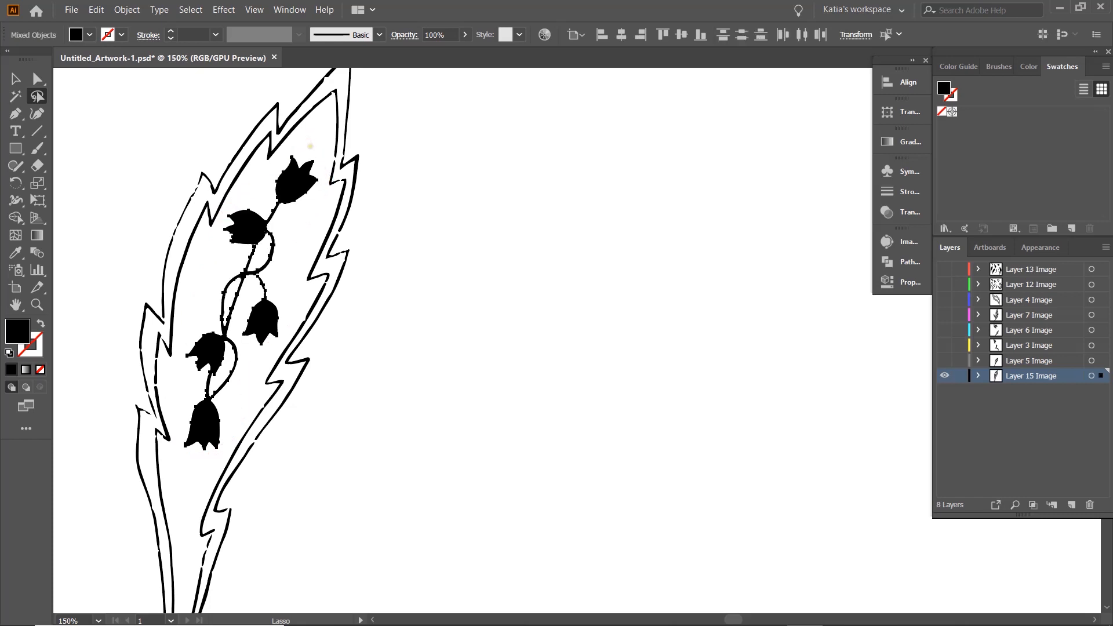
key("v")
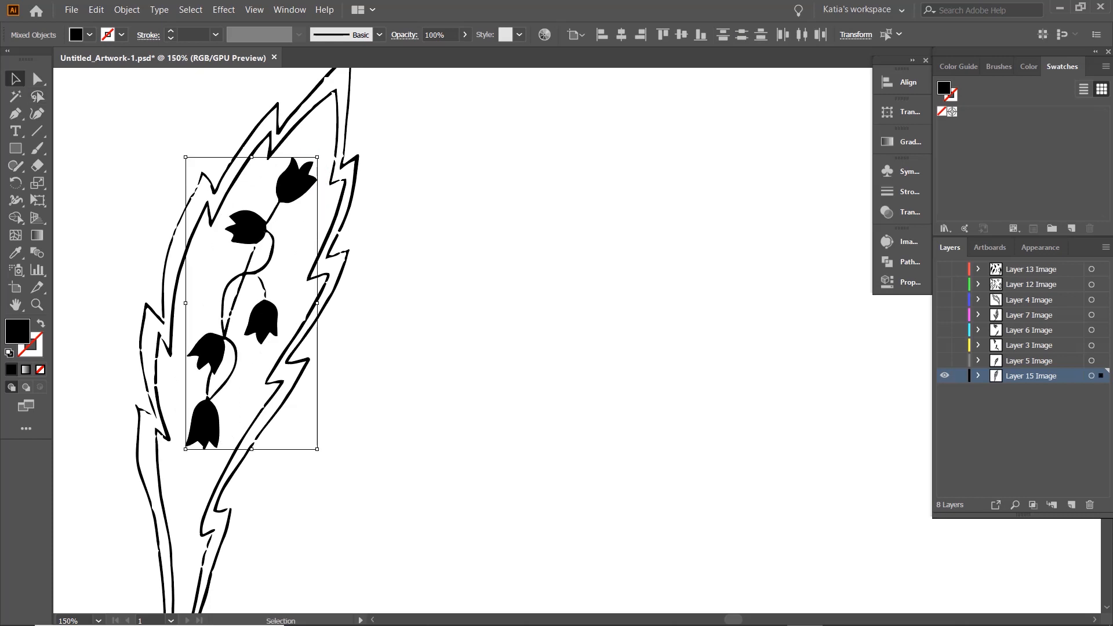
key("ctrl+g")
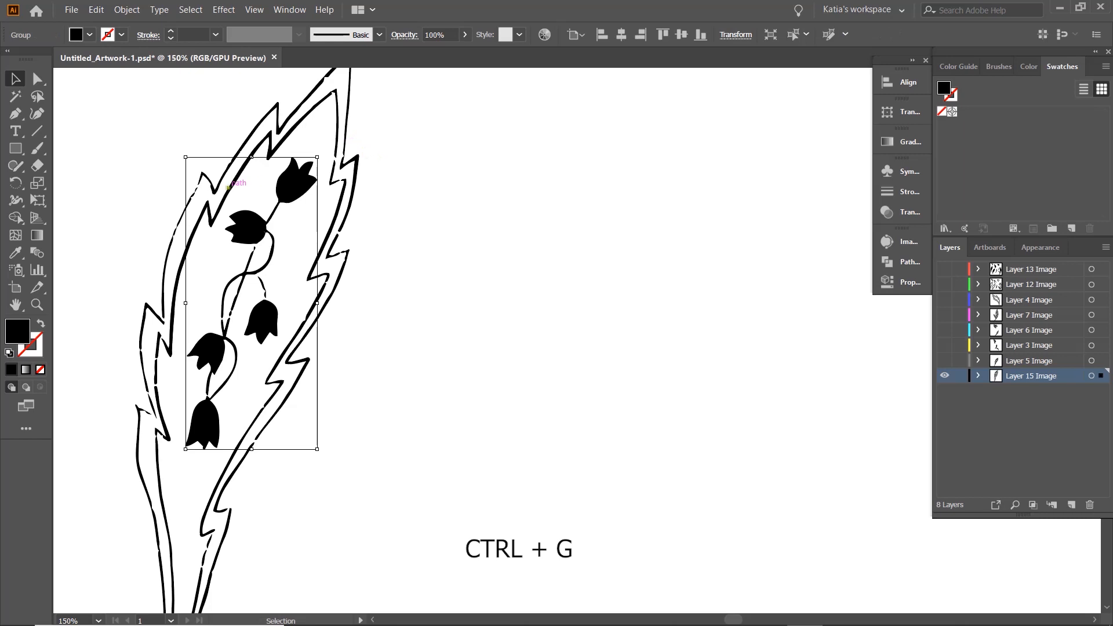
- Move the bellflower group out of the leaf onto the empty area beside it
left_click(408, 172)
left_click_drag(300, 186, 299, 187)
left_click(479, 188, "ctrl")
left_click(394, 160)
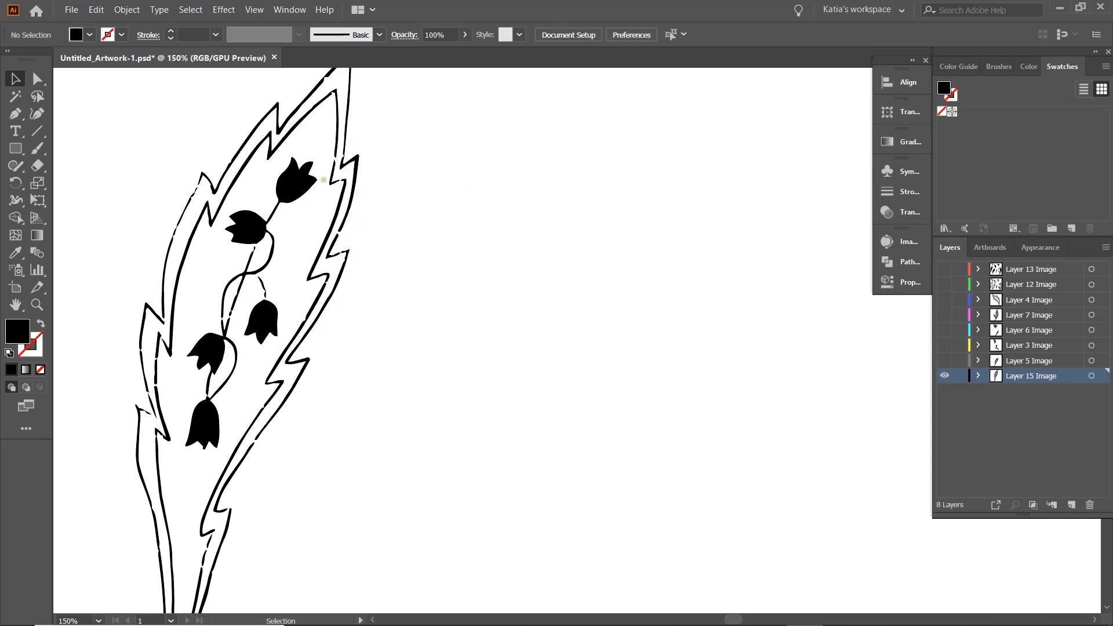
scroll(360, 188, "down", 1)
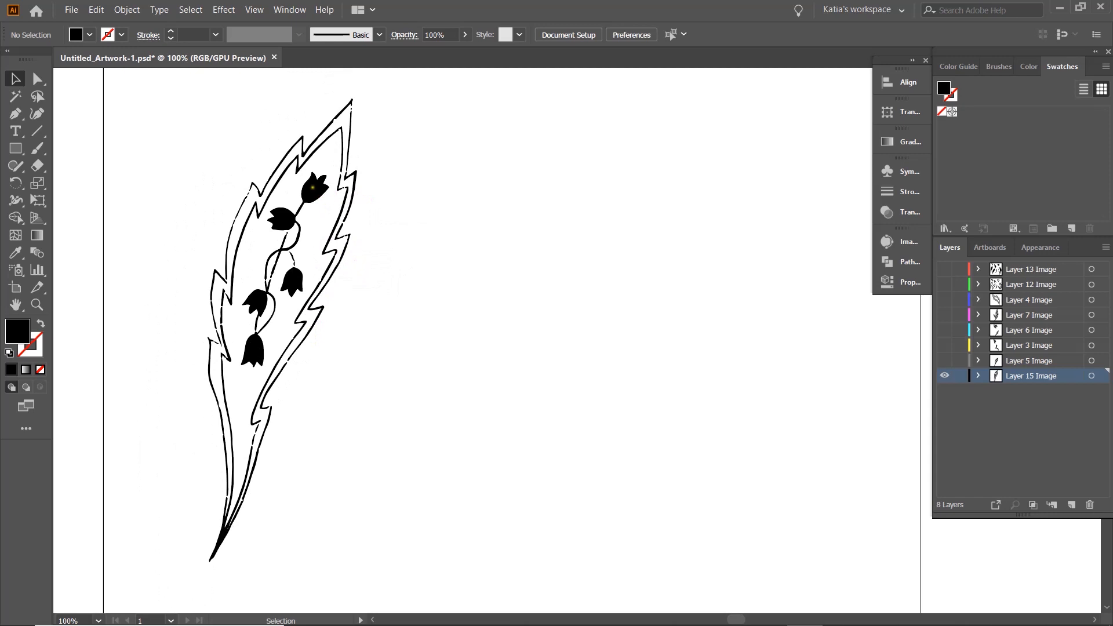
left_click_drag(316, 192, 528, 244)
- Select all the leaf outline pieces of Layer 15 and group them
left_click_drag(185, 83, 374, 572)
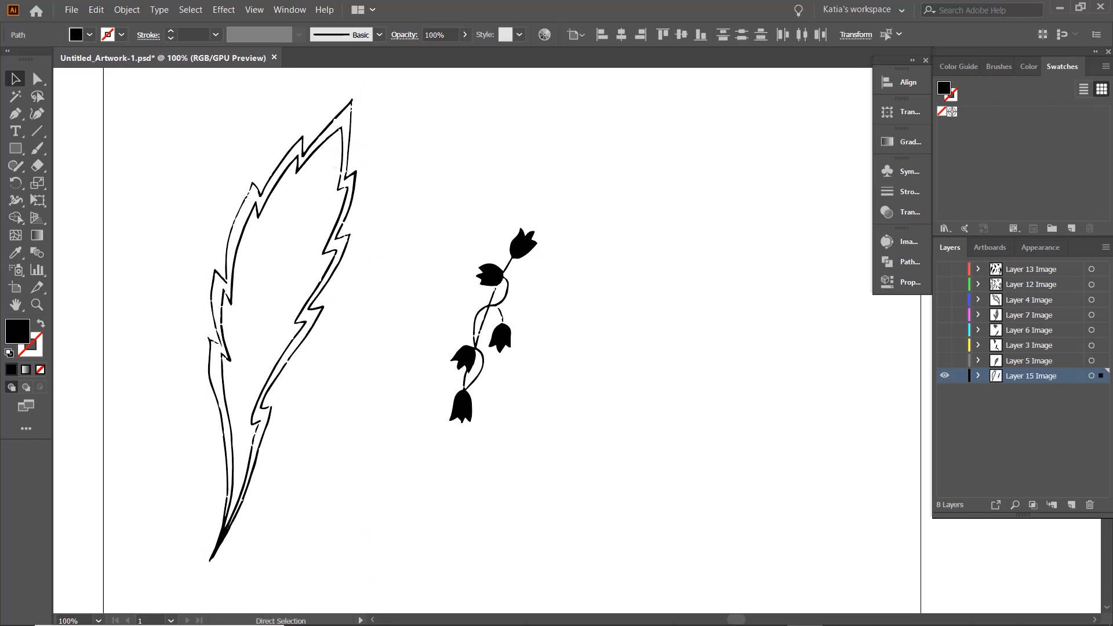
key("ctrl+g")
left_click(444, 125)
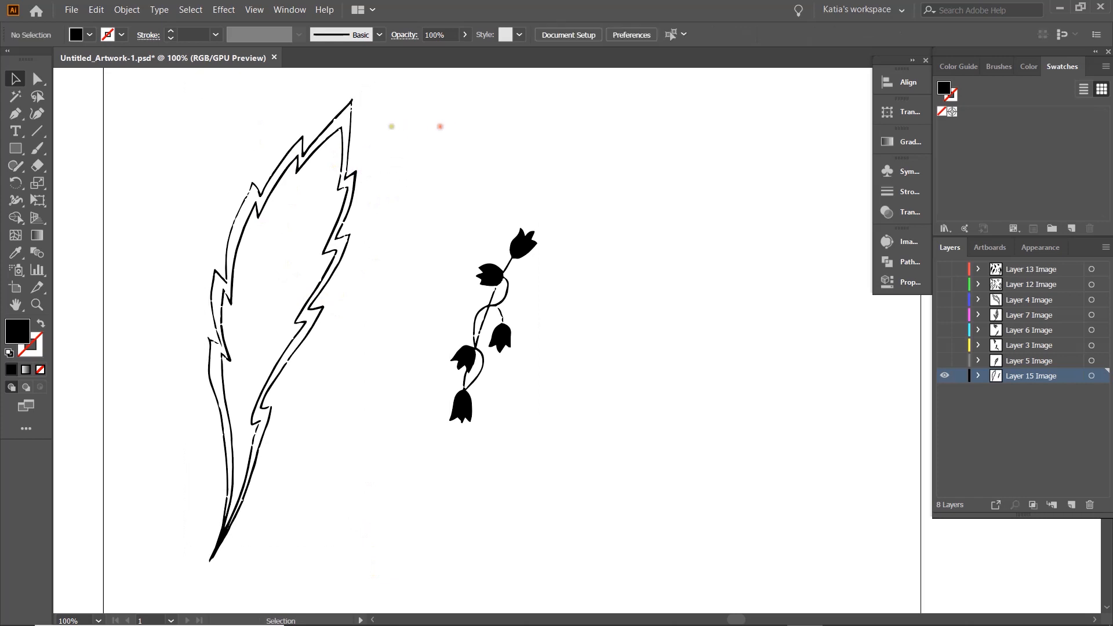
left_click(353, 146)
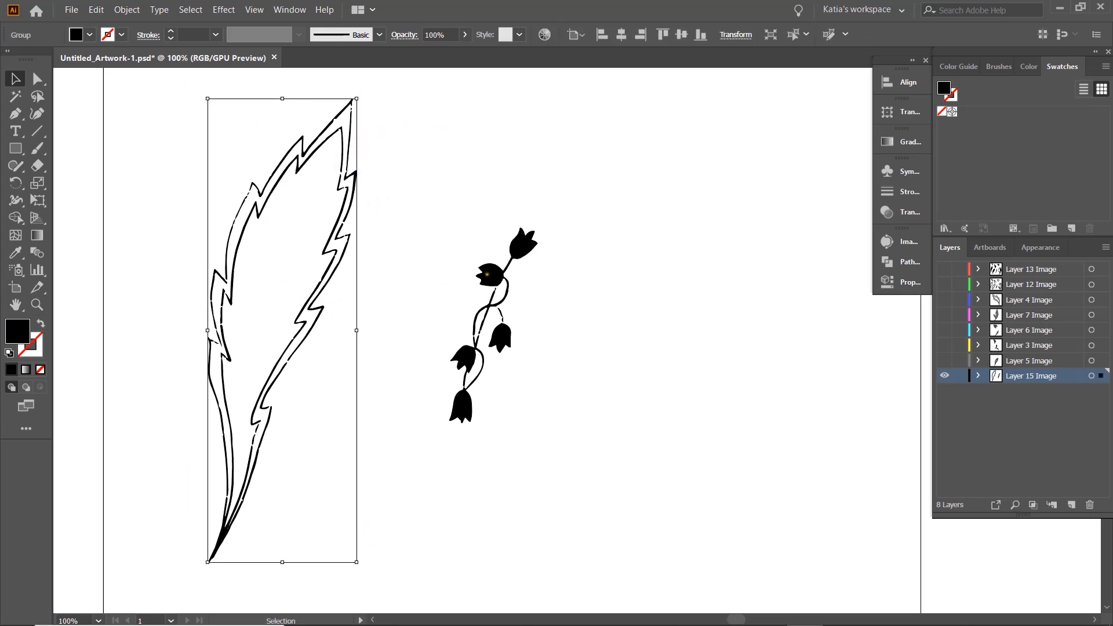
- Move the bellflower group back inside the Layer 15 leaf outline
left_click_drag(491, 282, 281, 228)
left_click(400, 176)
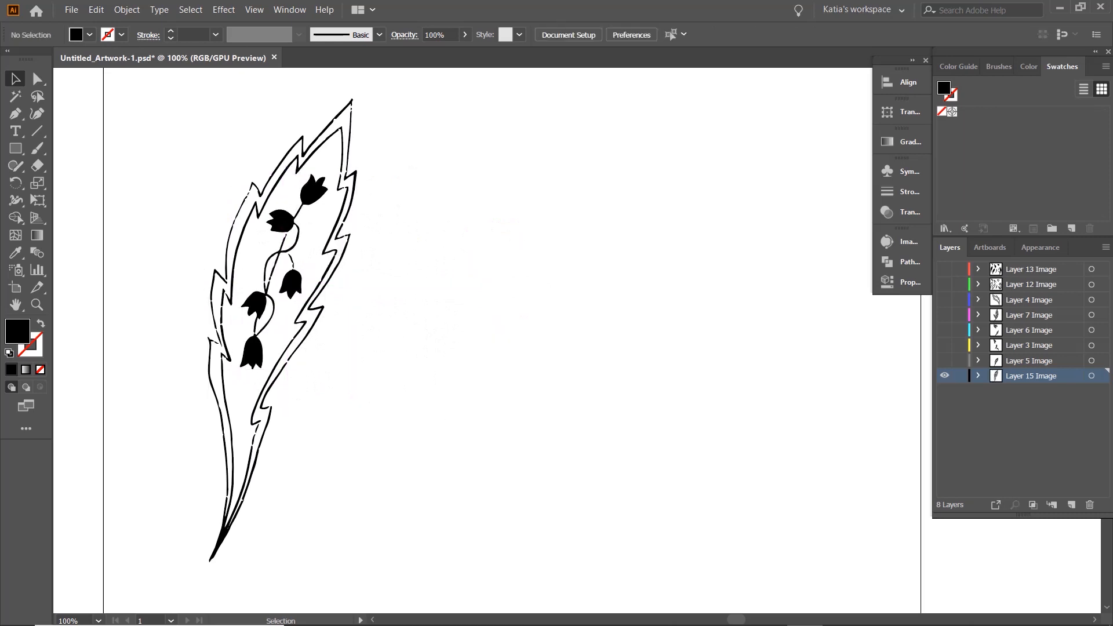
- Show Layer 5 and move the Layer 15 leaf with its bellflowers up and away from the Layer 5 leaf
scroll(410, 161, "down", 2)
scroll(405, 216, "right", 3)
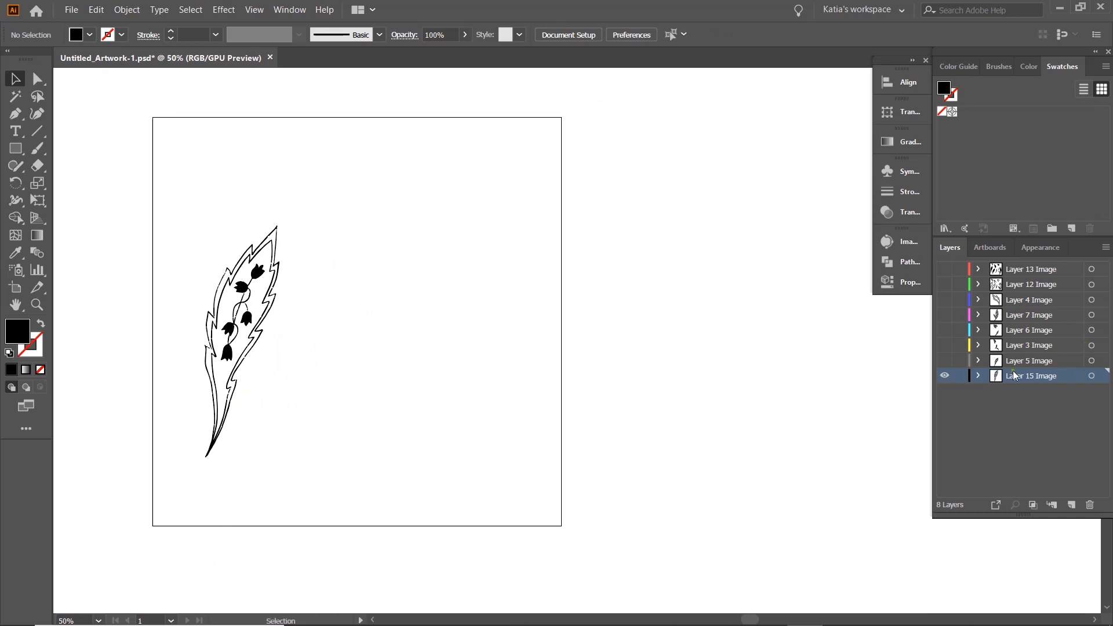
left_click(945, 360)
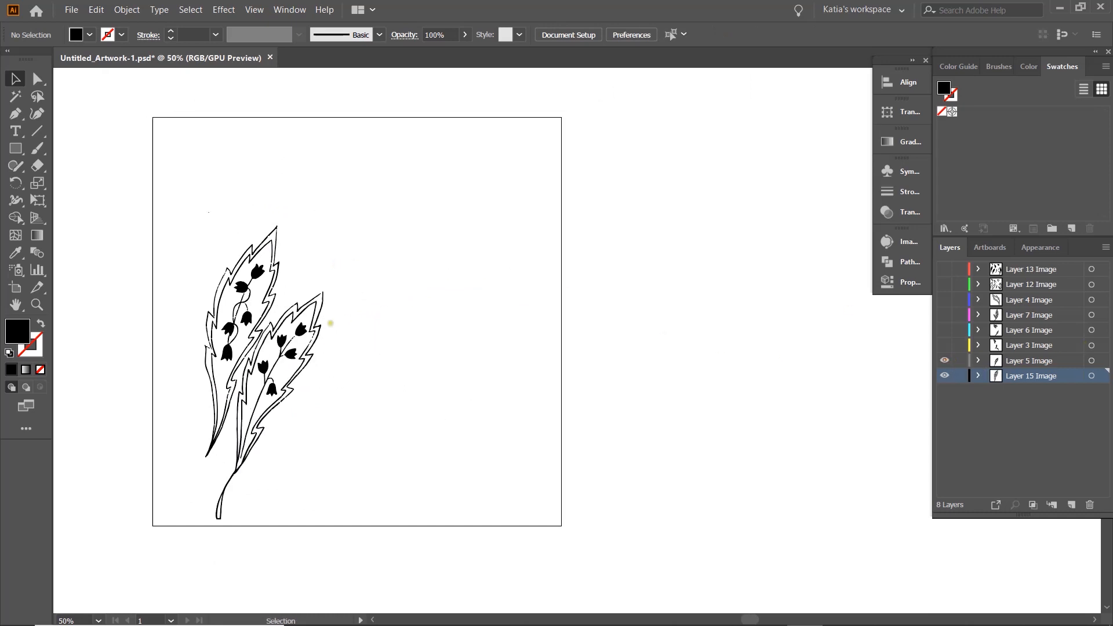
left_click(256, 270)
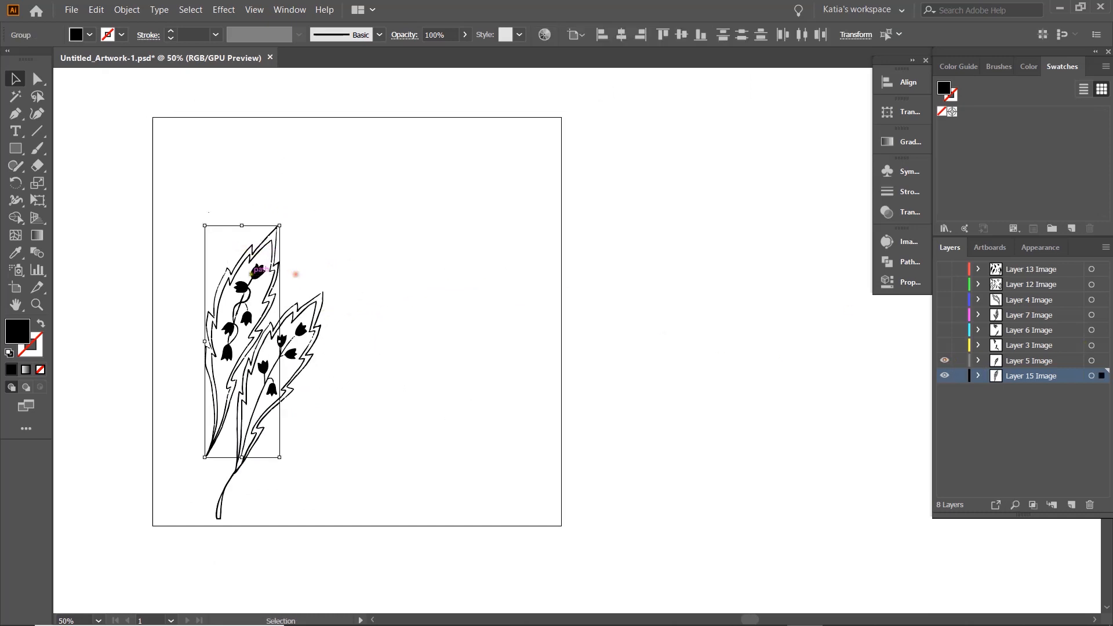
left_click_drag(256, 270, 225, 194)
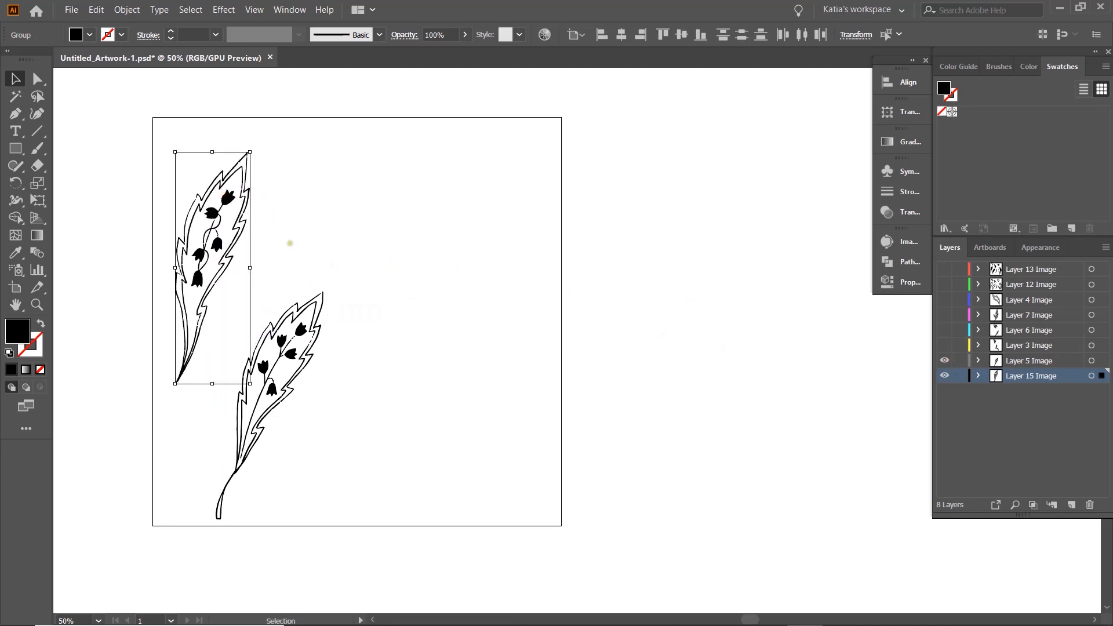
- Ungroup the Layer 5 artwork, then lasso its bellflowers with their stem and move them out of the leaf
scroll(290, 243, "down", 1)
scroll(296, 318, "up", 4)
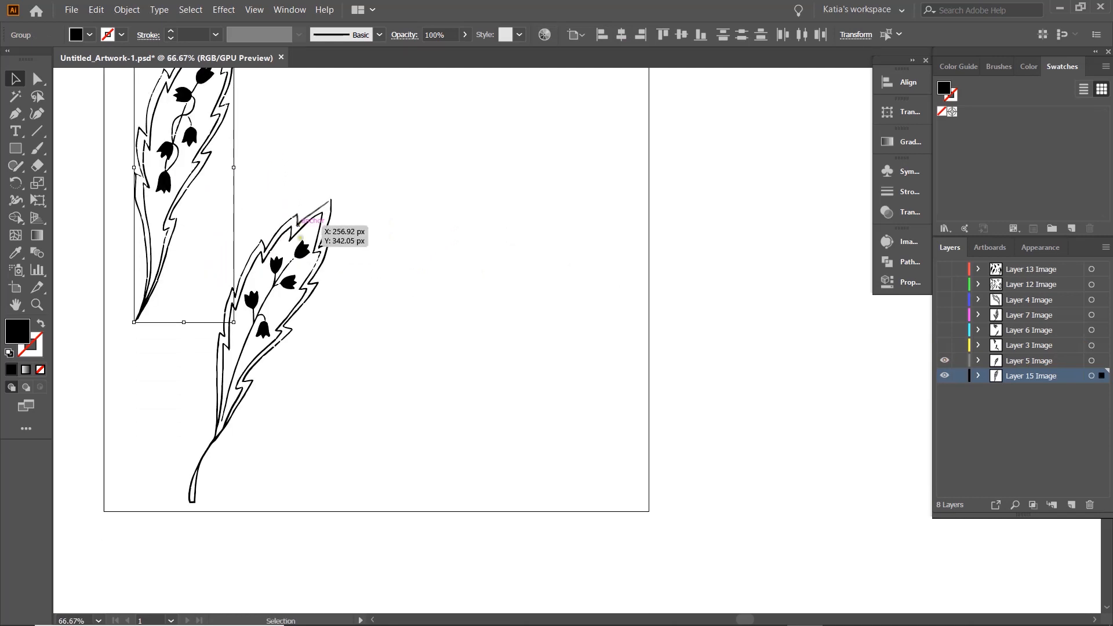
left_click(290, 243)
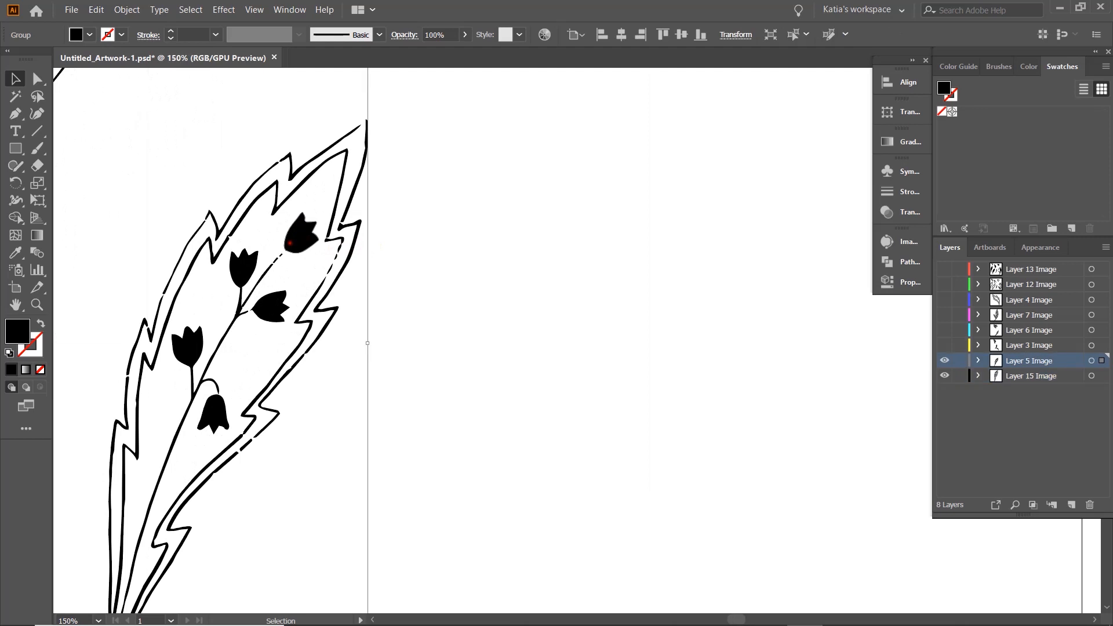
scroll(390, 282, "down", 2)
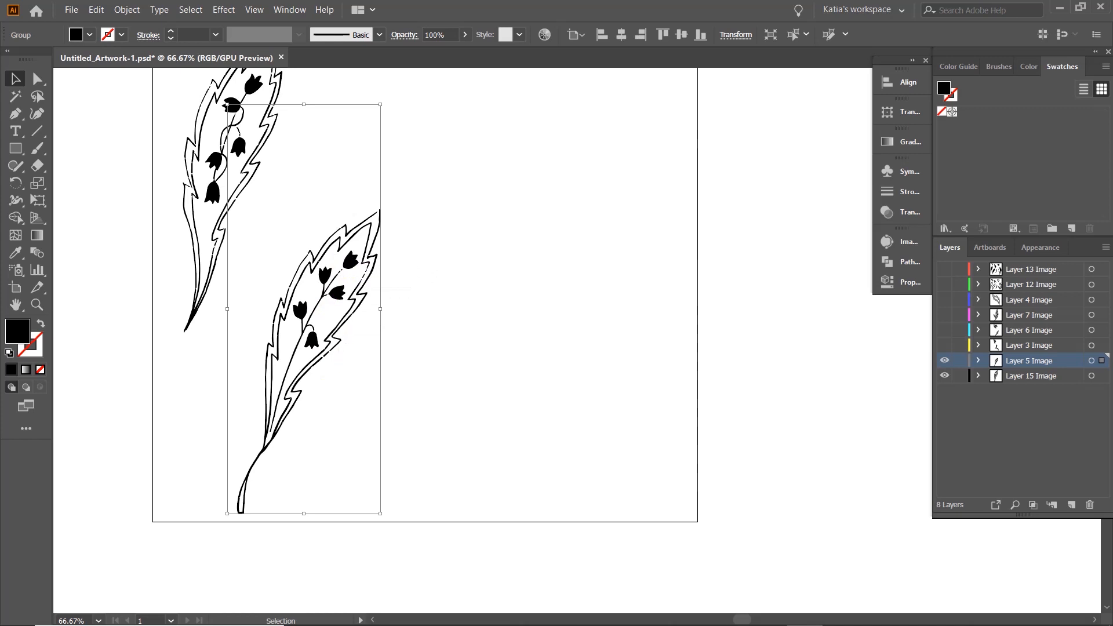
scroll(346, 333, "up", 1)
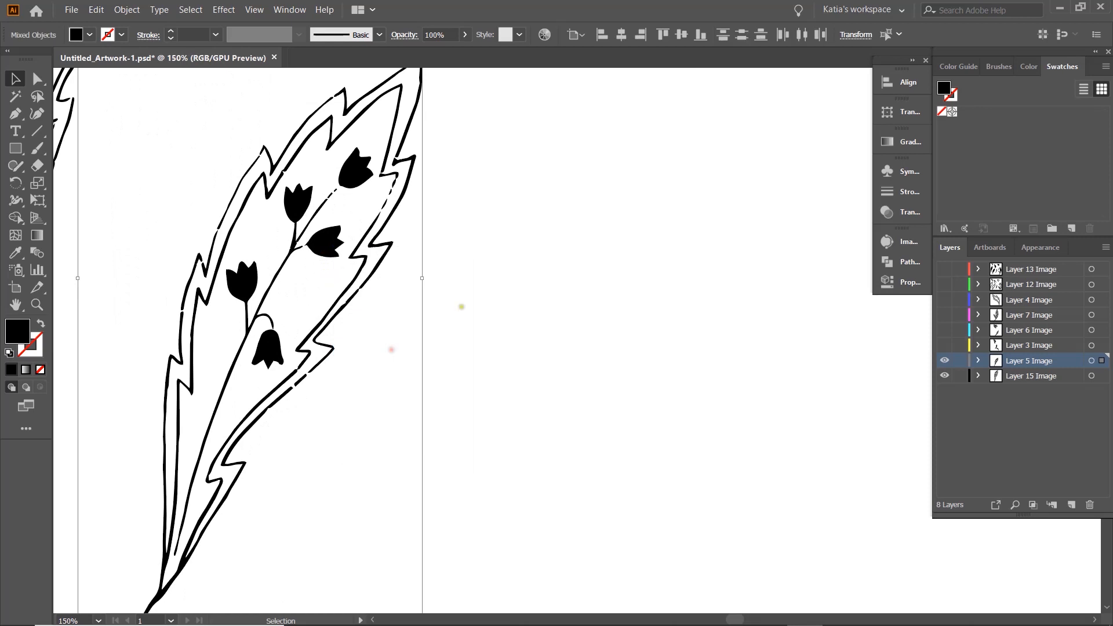
key("q")
left_click_drag(346, 204, 372, 185)
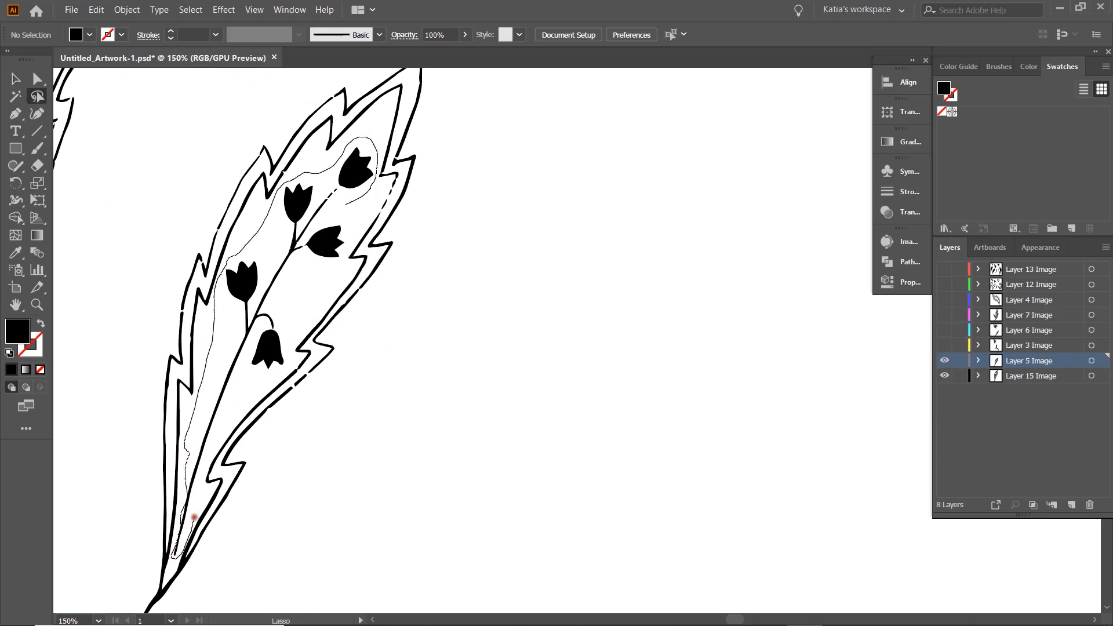
key("v")
mouse_move(305, 290)
left_mouse_down()
mouse_move(354, 199)
mouse_move(633, 221)
left_mouse_up()
- Select and group the Layer 5 leaf outline pieces and move the bellflowers back inside the leaf
scroll(411, 252, "down", 1)
mouse_move(241, 91)
left_mouse_down()
mouse_move(390, 253)
mouse_move(425, 567)
left_mouse_up()
left_click_drag(380, 323, 371, 316)
left_click_drag(498, 302, 368, 246)
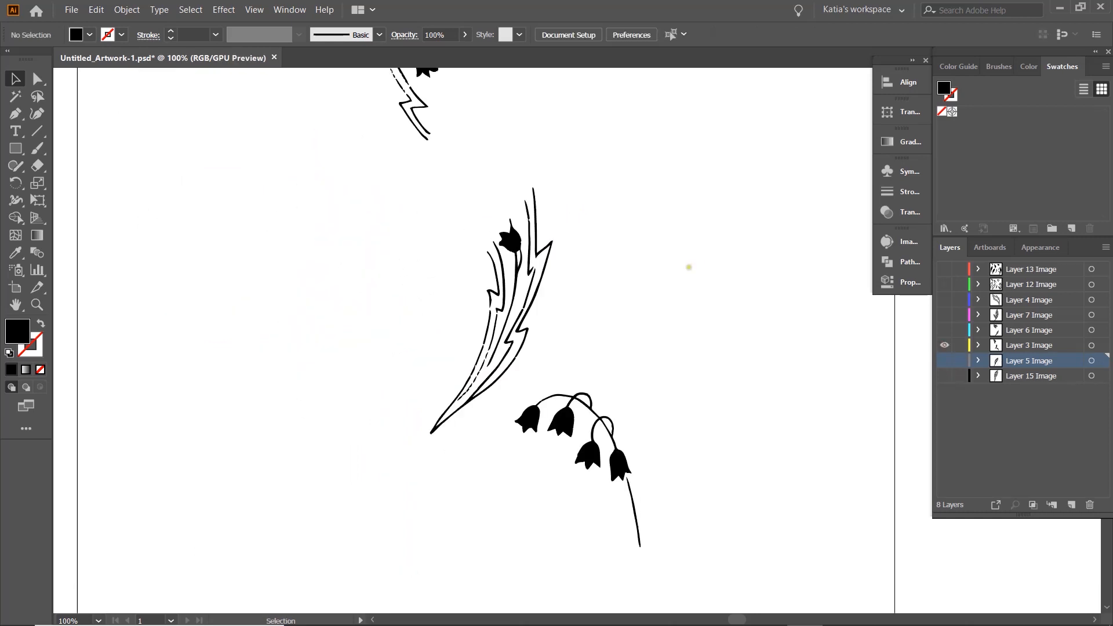
- Show only Layer 3 and try to lasso and group the bellflowers inside its upper leaf
scroll(689, 267, "up", 5)
scroll(514, 203, "up", 2)
key("q")
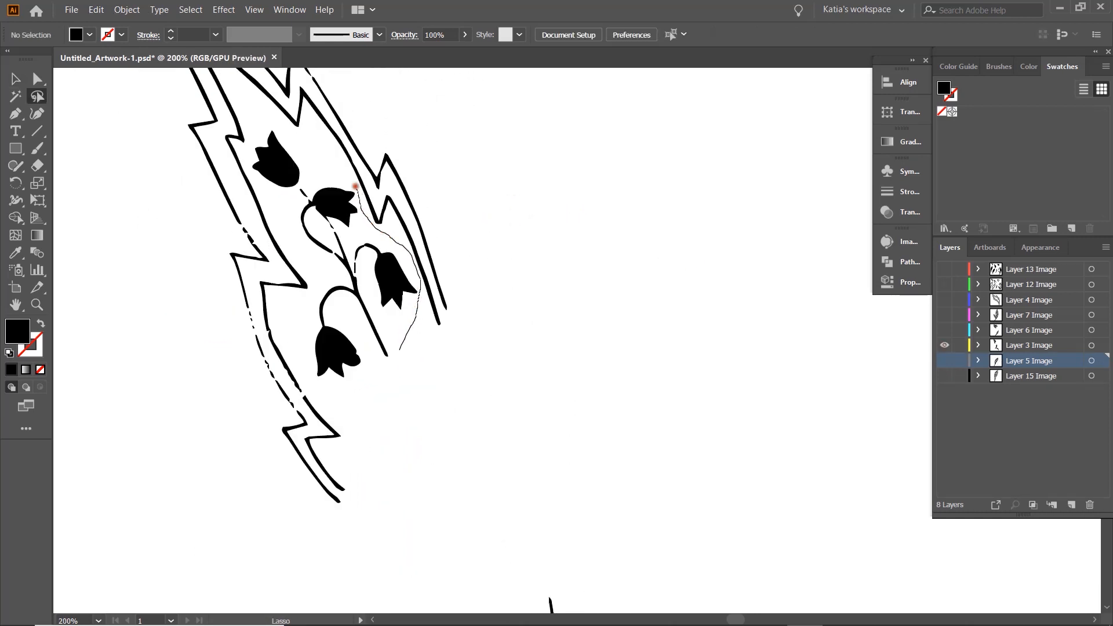
left_click_drag(351, 383, 398, 352)
key("v")
key("ctrl+g")
- Ungroup the Layer 3 artwork into separate paths
scroll(456, 319, "down", 6)
left_click_drag(484, 262, 486, 260)
right_click(487, 260)
left_click(535, 366)
- Lasso the bellflowers in Layer 3's upper leaf and the single bellflower in its lower leaf, and group them
scroll(429, 209, "up", 4)
left_click(403, 152)
scroll(400, 152, "up", 2)
scroll(372, 113, "up", 2)
key("q")
left_click_drag(411, 149, 330, 113)
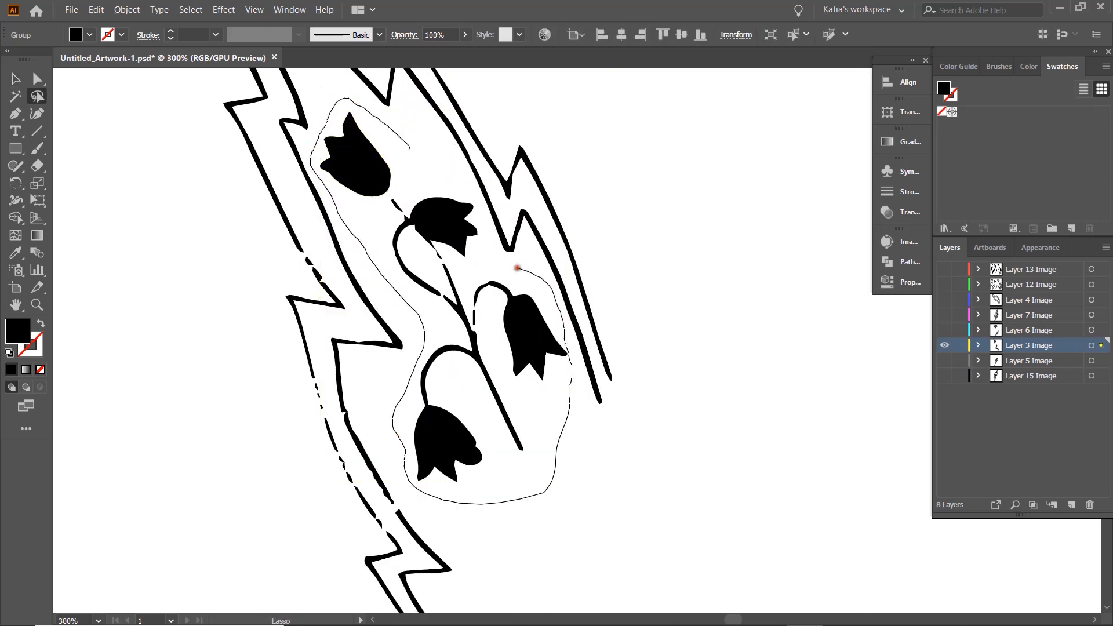
left_click_drag(545, 281, 462, 179)
key("v")
key("ctrl+g")
- Move the Layer 3 bellflower group out of the leaf outlines onto the empty area beside them
left_click_drag(429, 214, 441, 235)
scroll(422, 168, "down", 4)
scroll(461, 258, "up", 4)
left_click(433, 212)
scroll(432, 232, "down", 2)
scroll(428, 278, "down", 4)
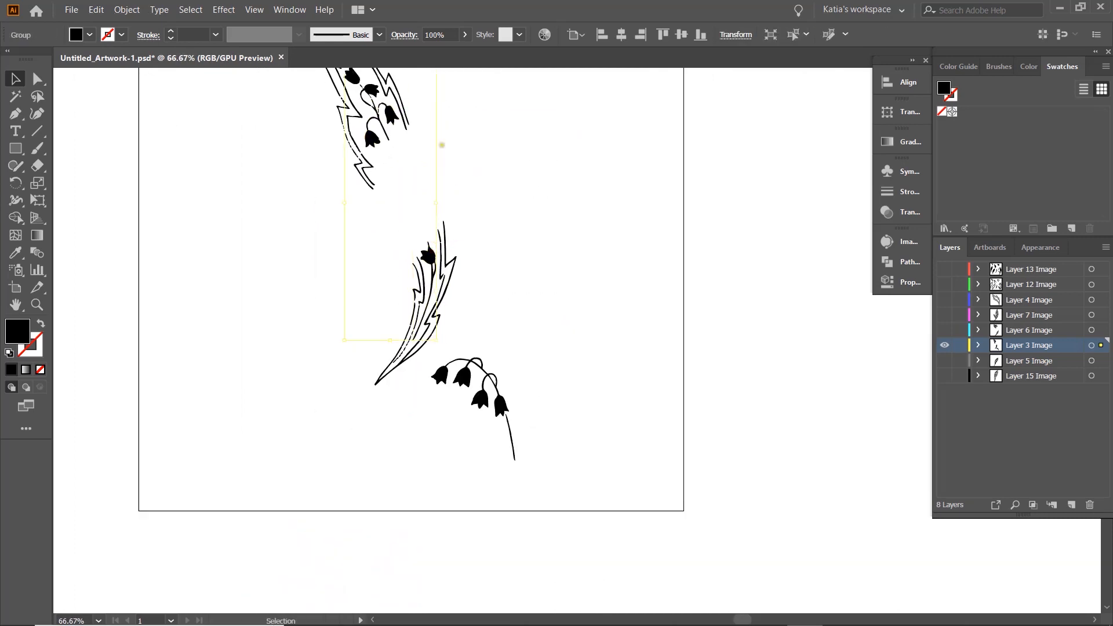
left_click_drag(429, 255, 268, 309)
- Group the Layer 3 leaf outline pieces and move the bellflower group back inside the leaf
scroll(346, 211, "up", 3)
left_click_drag(306, 94, 603, 468)
key("ctrl+g")
left_click_drag(213, 272, 377, 219)
left_click_drag(429, 335, 415, 350)
- Hide Layer 3, show Layer 6 and ungroup the Layer 6 artwork into separate paths
scroll(436, 343, "up", 2)
left_click(944, 345)
left_click(944, 330)
scroll(348, 279, "down", 2)
left_click(402, 284)
right_click(392, 255)
left_click(418, 358)
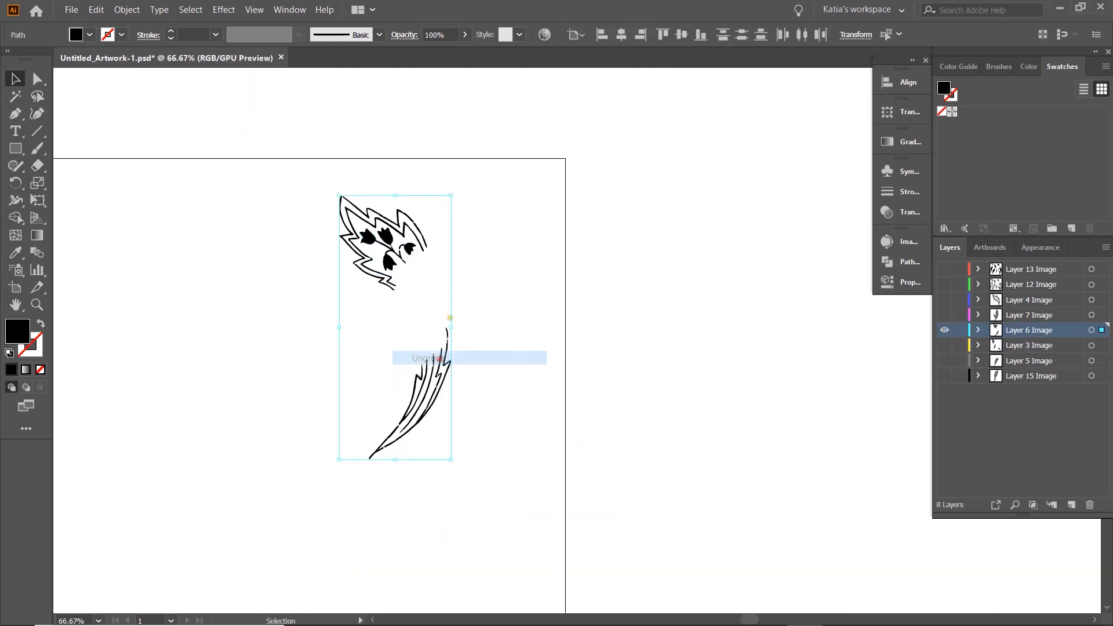
- Lasso the bellflowers inside Layer 6's upper leaf and move them out beside the leaf
scroll(454, 255, "up", 3)
key("q")
left_click_drag(359, 244, 671, 169)
- Group the outline pieces of Layer 6's upper leaf and move its bellflowers back inside
scroll(290, 213, "down", 1)
left_click_drag(120, 86, 376, 293)
key("ctrl+g")
left_click_drag(531, 221, 275, 270)
- Lasso the inner stem strokes of Layer 6's lower leaf and move them out beside the leaf
scroll(275, 270, "down", 5)
scroll(337, 173, "up", 1)
key("q")
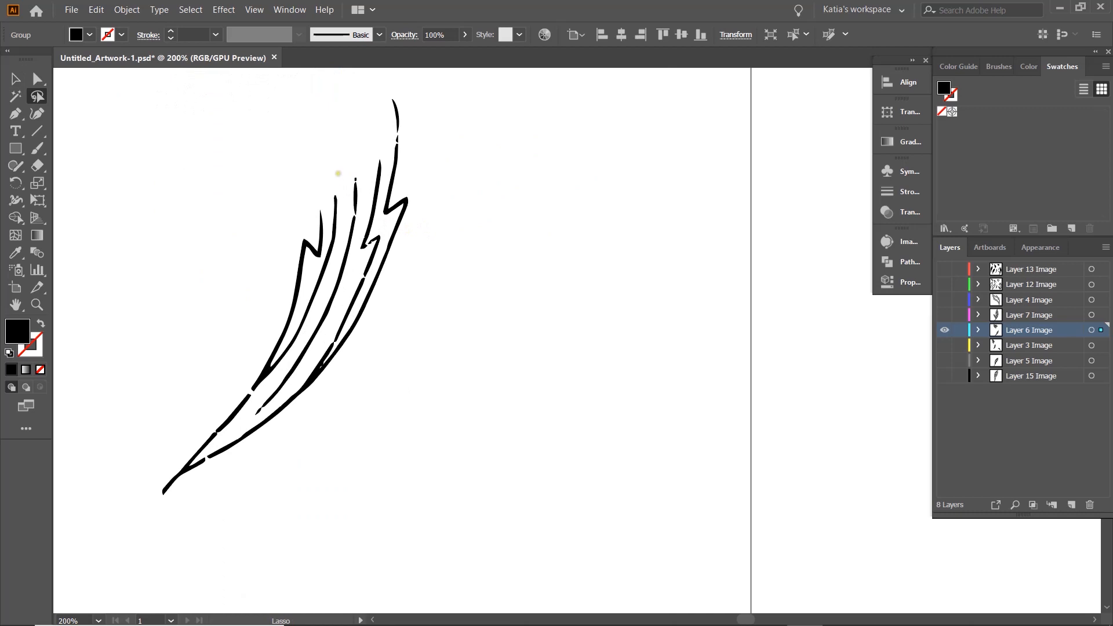
left_click_drag(347, 179, 346, 179)
key("v")
left_click_drag(354, 220, 637, 247)
left_click_drag(191, 168, 381, 505)
left_click_drag(337, 337, 348, 340)
key("ctrl+z")
- Group the outline pieces of Layer 6's lower leaf and move the stem strokes back inside
scroll(211, 155, "down", 1)
left_click_drag(187, 108, 378, 302)
key("ctrl+g")
left_click_drag(514, 286, 313, 247)
left_click(427, 248)
- Show only Layer 7 and try to lasso the bellflowers inside its large leaf
scroll(426, 233, "down", 3)
scroll(431, 232, "down", 2)
scroll(406, 249, "up", 3)
scroll(558, 307, "up", 2)
scroll(556, 305, "up", 1)
key("q")
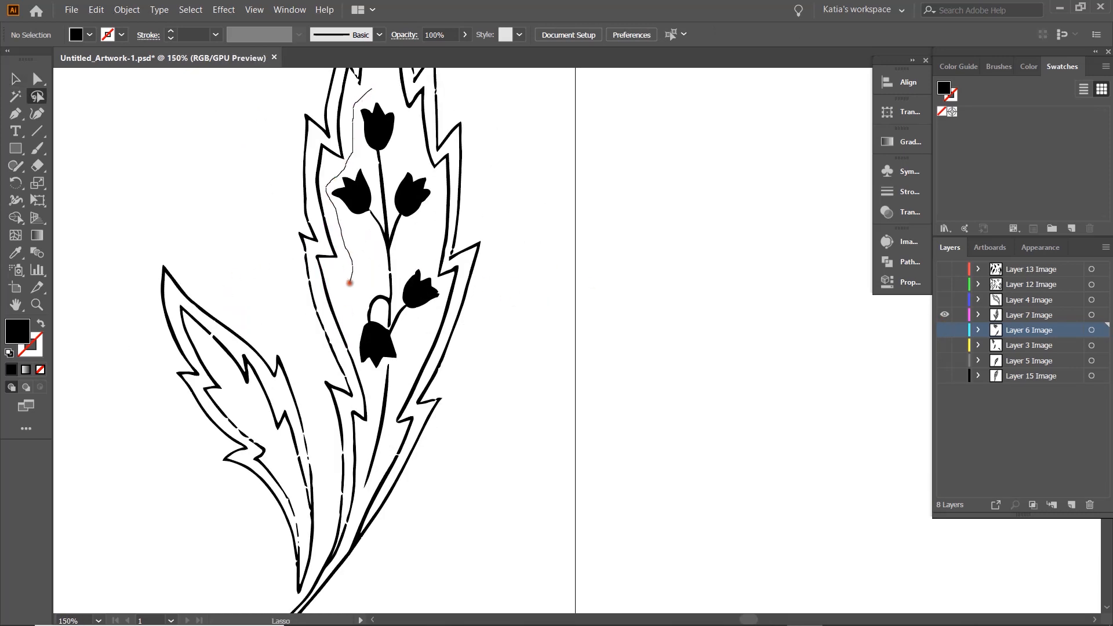
left_click_drag(423, 165, 371, 90)
key("v")
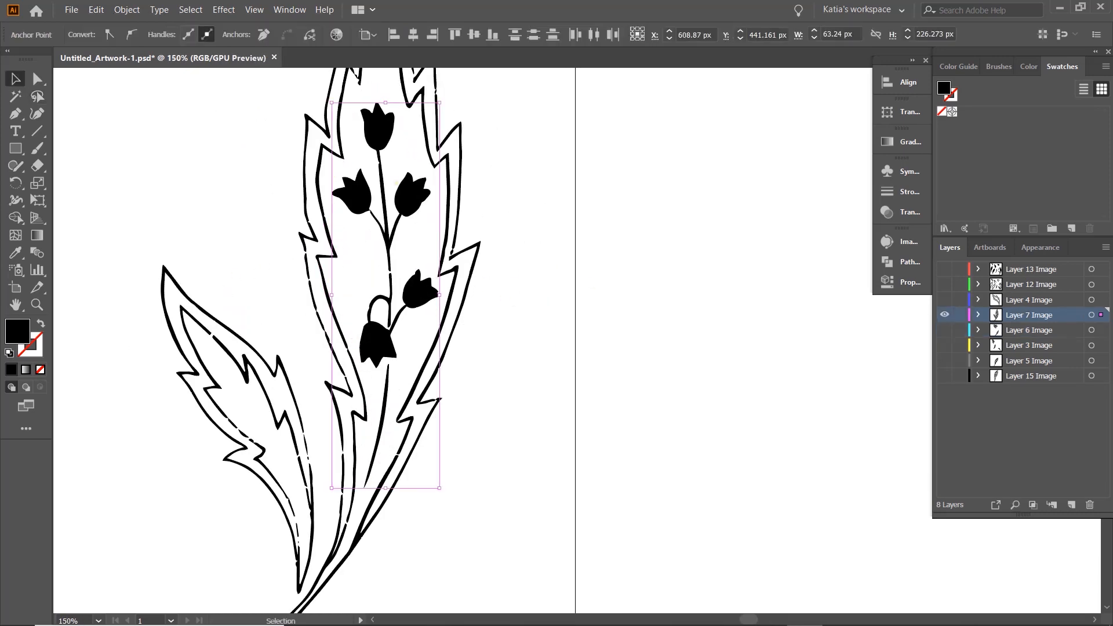
- Ungroup the Layer 7 artwork into separate paths
right_click(417, 188)
right_click(448, 175)
left_click(495, 281)
- Lasso and group the bellflowers and stems inside Layer 7's large leaf and move the group out beside it
key("q")
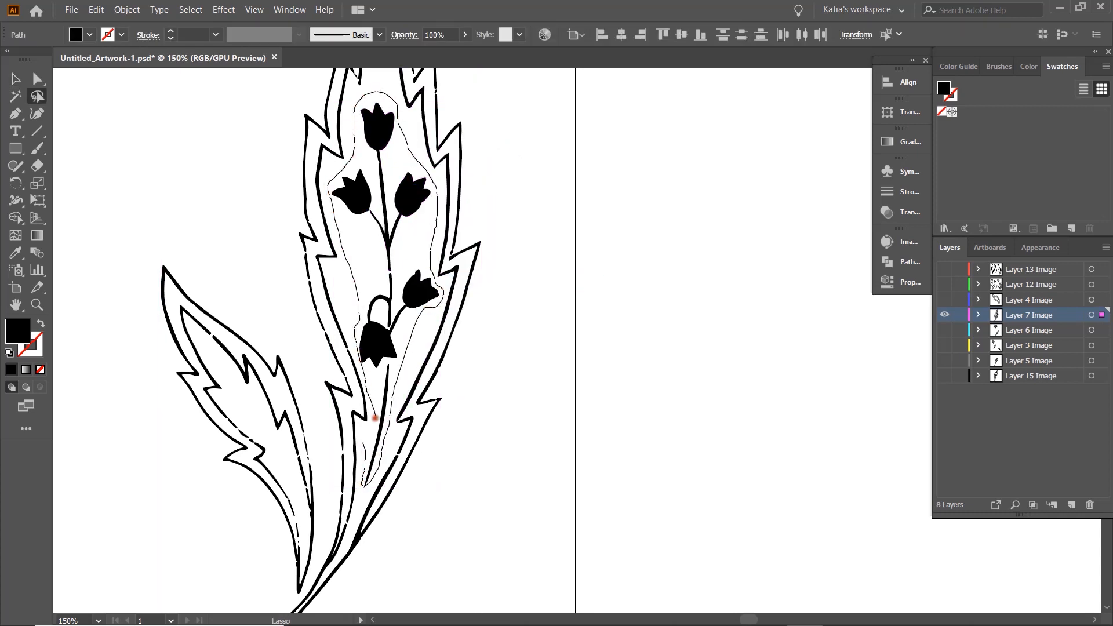
left_click_drag(372, 402, 363, 443)
key("ctrl+g")
key("v")
scroll(378, 430, "down", 2)
left_click_drag(385, 346, 558, 352)
- Lasso and group the pieces of Layer 7's small leaf and move it away from the large leaf
left_click_drag(332, 365, 290, 439)
scroll(290, 438, "up", 2)
left_click_drag(304, 390, 299, 383)
key("q")
left_click_drag(244, 260, 278, 453)
left_click_drag(428, 396, 245, 251)
key("ctrl+g")
key("v")
left_click_drag(387, 350, 176, 324)
- Select and group Layer 7's large leaf outline and move the small leaf and bellflowers back into place
scroll(294, 291, "down", 1)
scroll(267, 203, "up", 1)
left_click_drag(282, 87, 524, 619)
left_click_drag(149, 357, 285, 357)
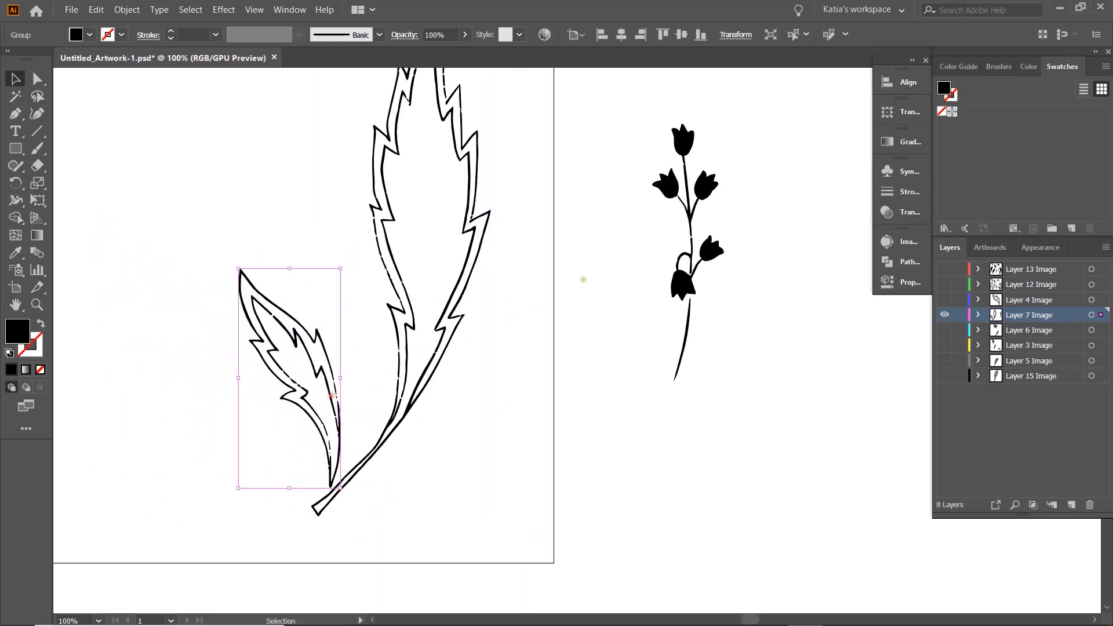
left_click_drag(687, 232, 443, 232)
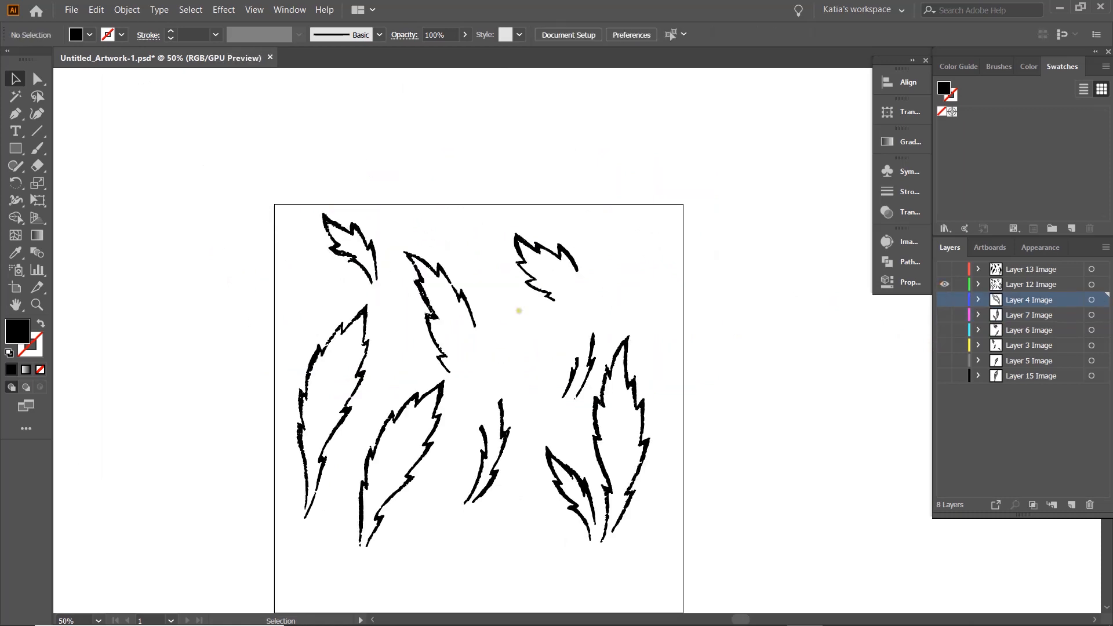
- Show only Layer 12, ungroup its artwork and group the outline pieces of its upper middle leaf and another leaf
right_click(440, 294)
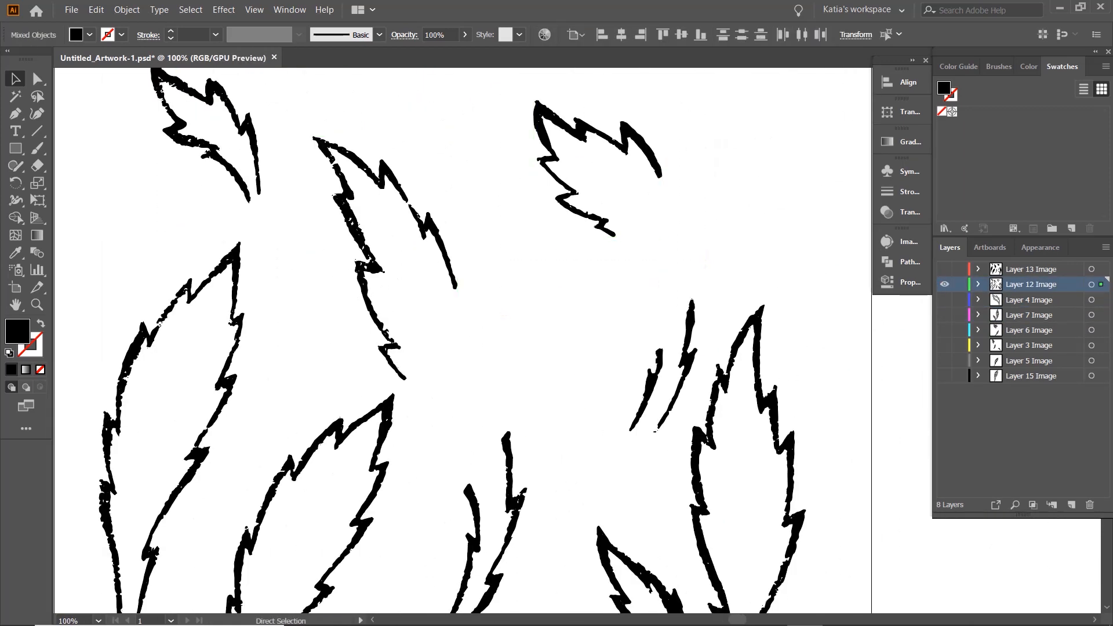
key("ctrl+g")
scroll(638, 213, "down", 2)
mouse_move(639, 214)
left_mouse_down()
mouse_move(683, 269)
mouse_move(677, 341)
left_mouse_up()
mouse_move(604, 213)
left_mouse_down()
mouse_move(690, 251)
mouse_move(708, 363)
left_mouse_up()
left_click(695, 400, "shift")
key("ctrl+g")
- Lasso the outline pieces of Layer 12's remaining leaves one leaf at a time and group each set
scroll(463, 342, "down", 2)
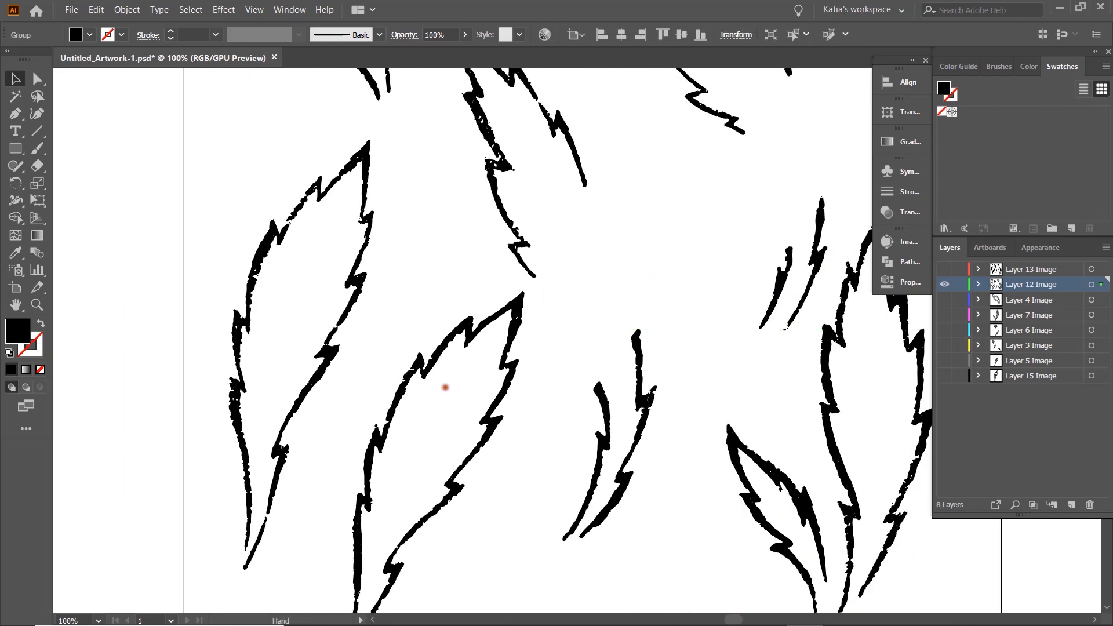
mouse_move(246, 162)
left_mouse_down()
mouse_move(209, 561)
mouse_move(239, 177)
left_mouse_up()
key("ctrl+g")
scroll(428, 303, "down", 2)
mouse_move(413, 235)
left_mouse_down()
mouse_move(325, 560)
mouse_move(402, 251)
left_mouse_up()
key("ctrl+g")
key("v")
scroll(426, 289, "down", 1)
left_click(412, 292)
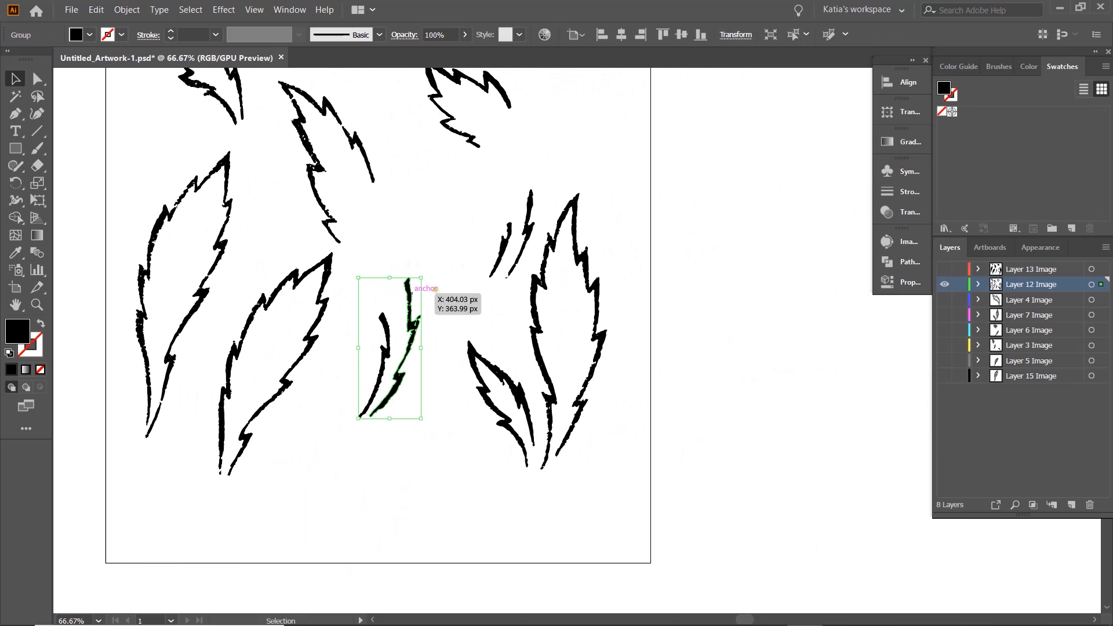
- Select and group the outline pieces of the small leaf beside Layer 12's large leaf
left_click_drag(623, 353, 576, 204)
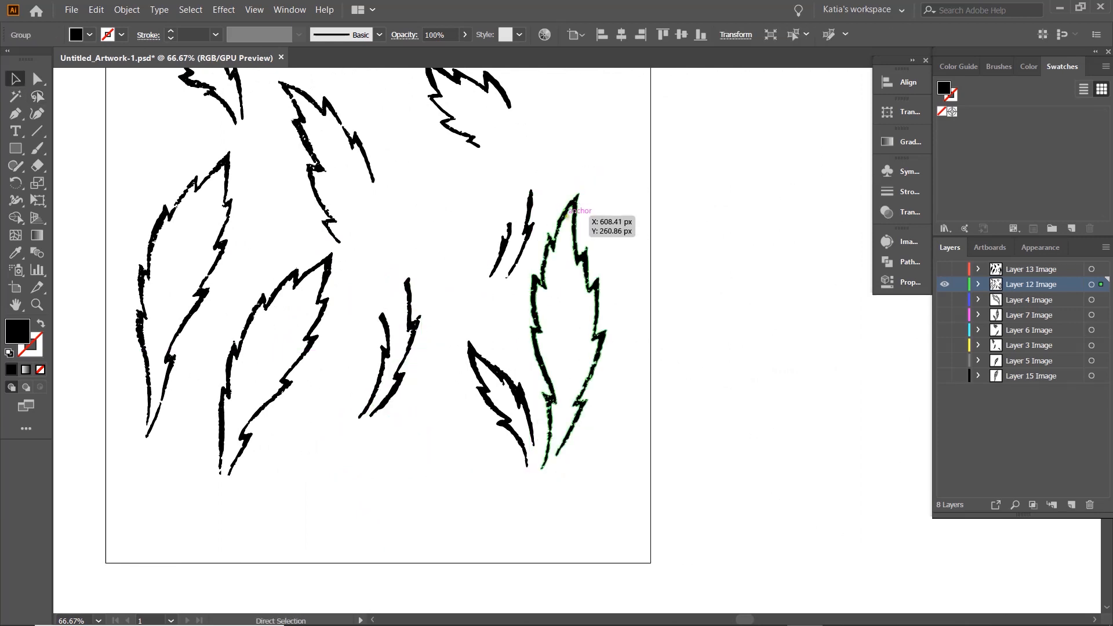
scroll(458, 324, "up", 1)
left_click_drag(557, 408, 461, 325)
key("ctrl+g")
key("v")
scroll(460, 337, "down", 2)
- Hide Layer 12, show Layer 13 and ungroup the Layer 13 artwork into separate paths
left_click(944, 284)
left_click(944, 269)
right_click(323, 318)
left_click(319, 326)
left_click(409, 450)
- Select the pieces of the free-standing Layer 13 leaf fills and group them leaf by leaf
scroll(409, 450, "up", 1)
left_click_drag(332, 234, 335, 241)
left_click_drag(356, 172, 457, 353)
left_click_drag(503, 165, 589, 273)
left_click_drag(427, 366, 499, 545)
key("ctrl+g")
left_click_drag(517, 298, 611, 429)
key("ctrl+g")
- Lasso all the pieces of Layer 13's large lower-left leaf fill and group them
mouse_move(212, 240)
left_mouse_down()
mouse_move(304, 507)
mouse_move(304, 542)
left_mouse_up()
key("q")
mouse_move(320, 360)
left_mouse_down()
mouse_move(232, 538)
mouse_move(320, 380)
left_mouse_up()
key("v")
key("q")
left_click_drag(409, 360, 354, 371)
key("v")
key("ctrl+g")
- Lasso and group the small leaf fill beside Layer 13's large right-hand leaf and move it away from that leaf
left_click_drag(582, 451, 580, 343)
scroll(580, 342, "up", 1)
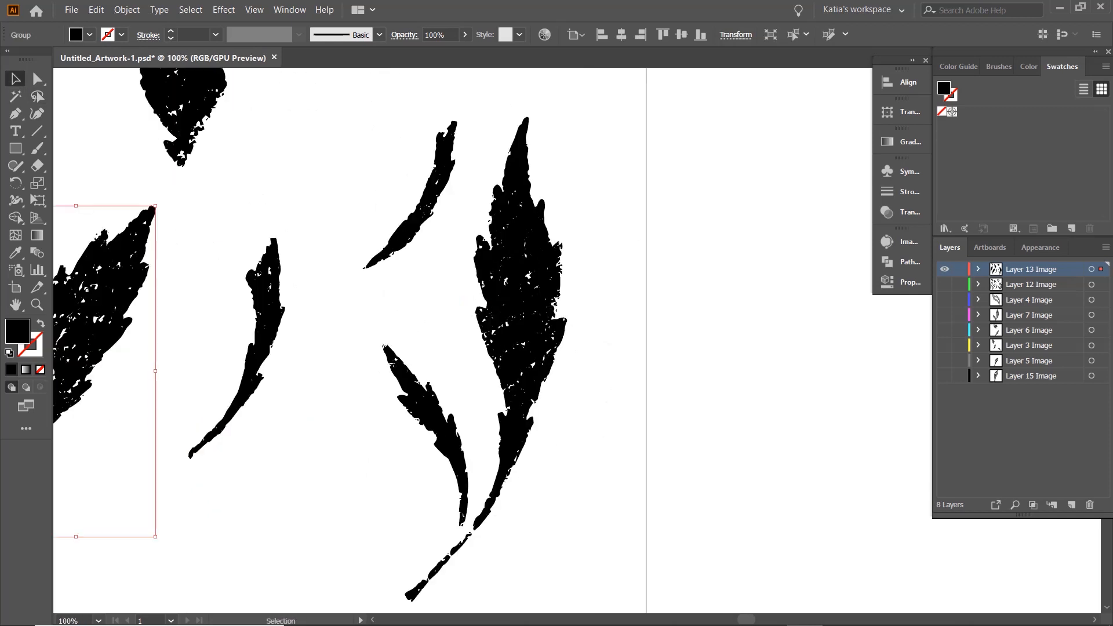
left_click_drag(442, 383, 376, 328)
key("v")
key("ctrl+g")
left_click_drag(439, 420, 347, 402)
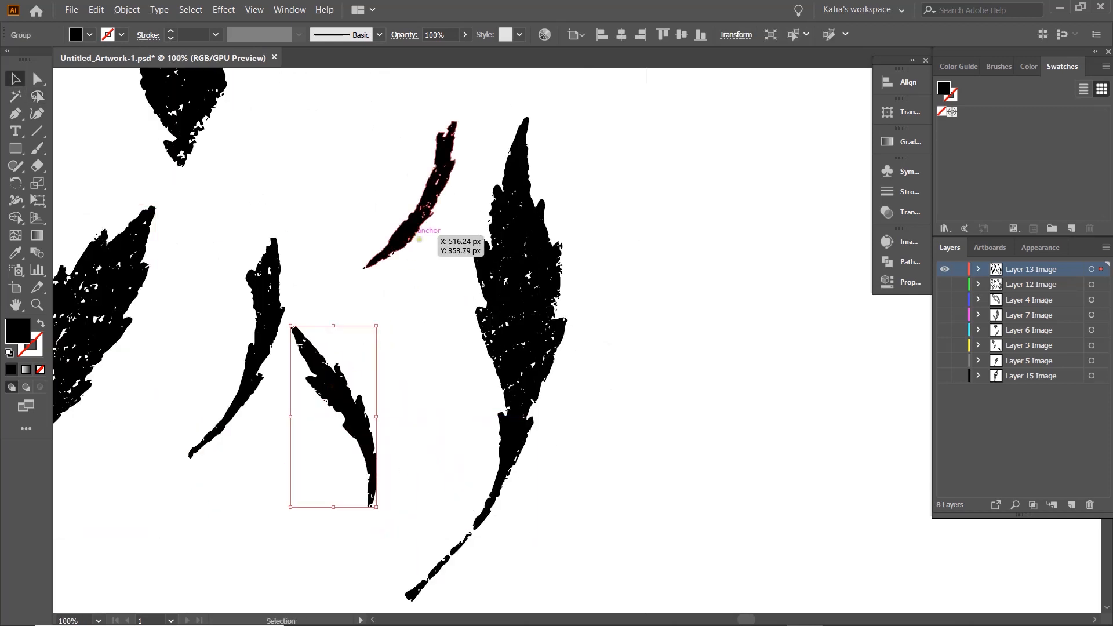
- Lasso and group all the pieces of Layer 13's large right-hand leaf fill, and move the small fill below closer to its stem
left_click(478, 168)
key("q")
left_click_drag(491, 123, 459, 353)
left_click_drag(560, 101, 493, 119)
key("v")
key("ctrl+g")
left_click_drag(342, 405, 398, 456)
left_click(642, 363)
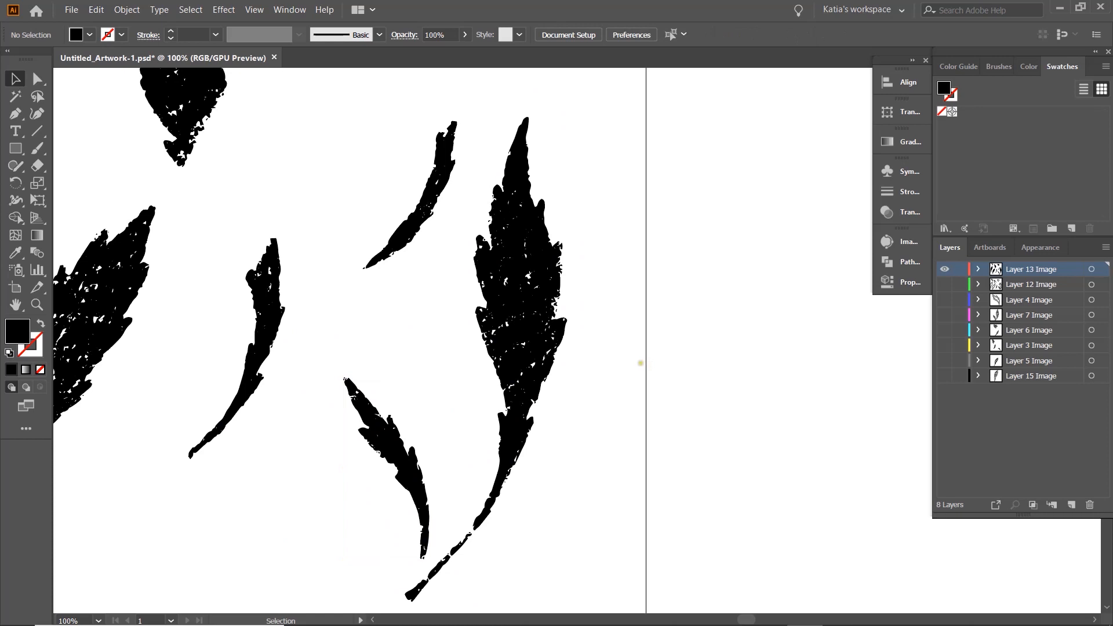
- Show all the hidden layers, from Layer 12 down to Layer 15, together with Layer 13
scroll(643, 362, "down", 3)
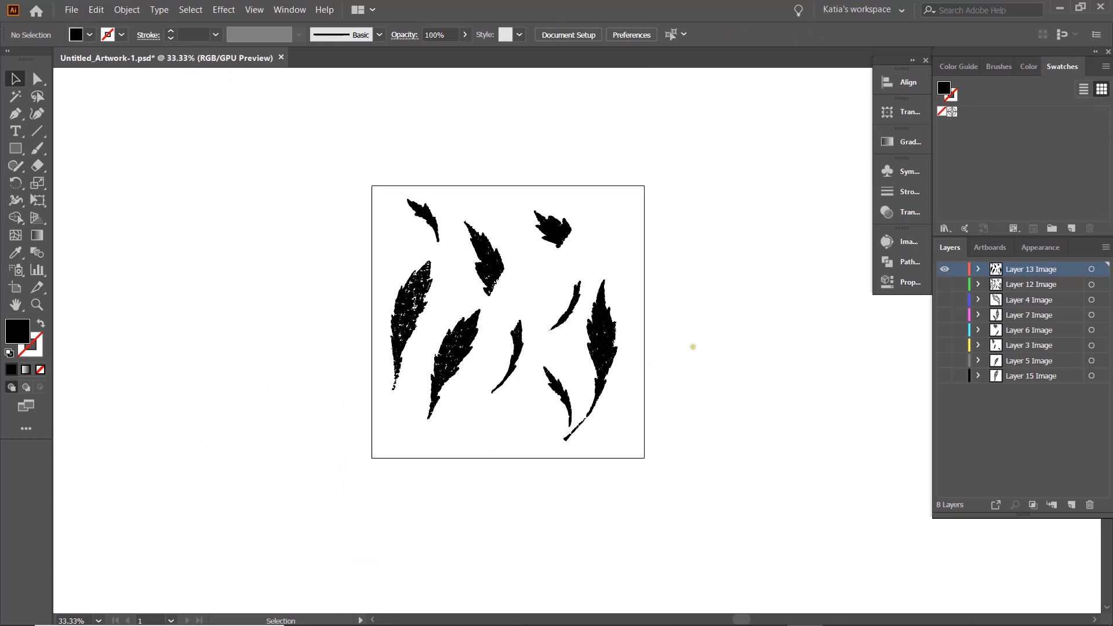
left_click(944, 284)
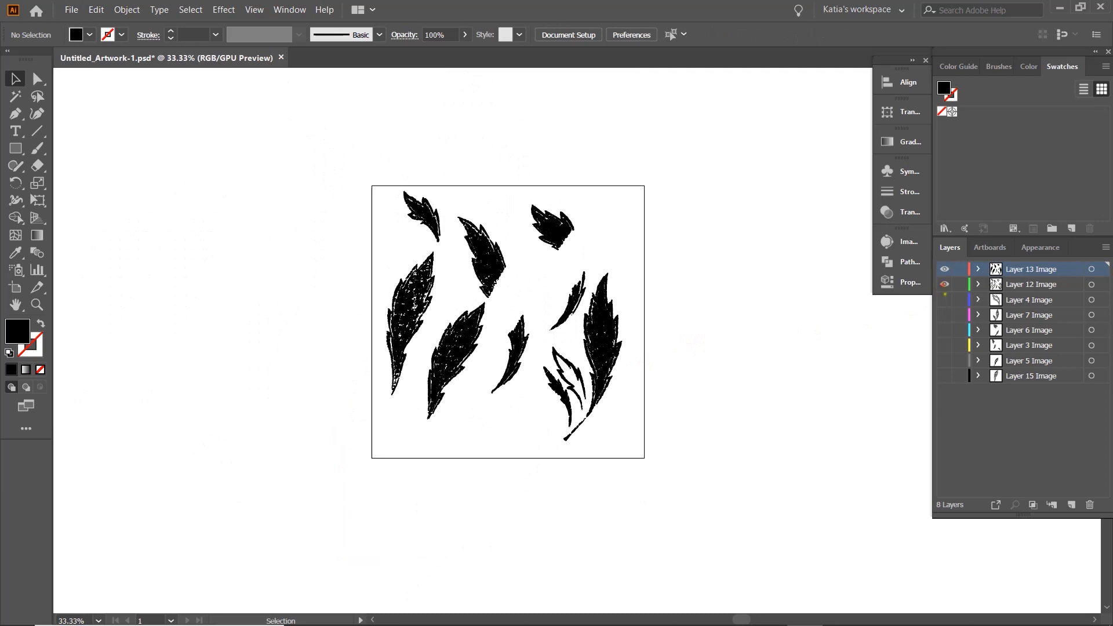
left_click(944, 314)
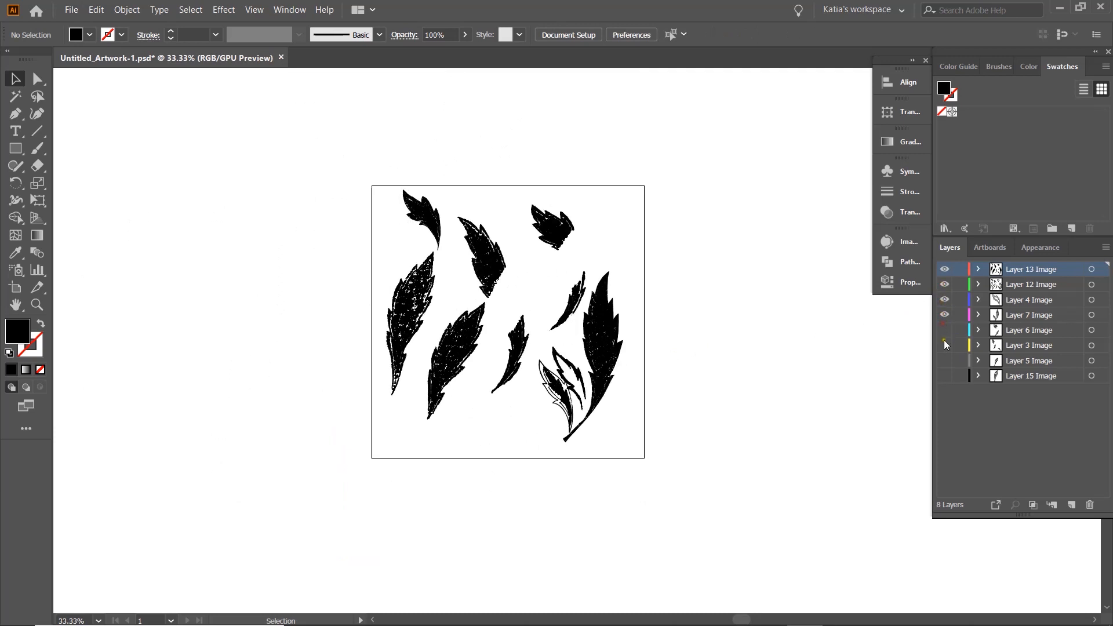
left_click(944, 344)
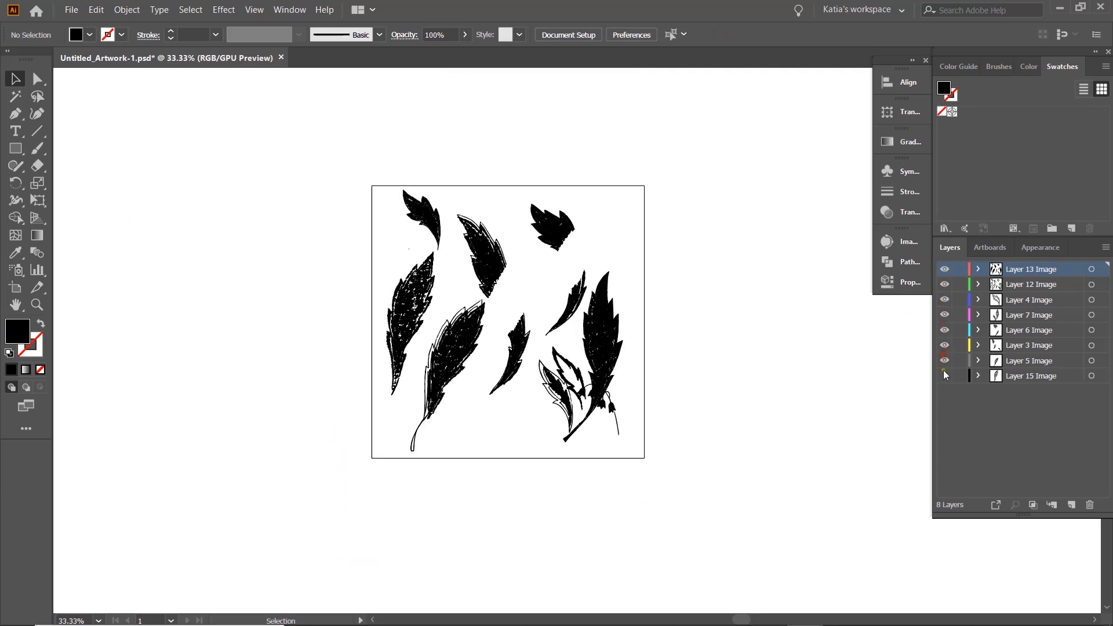
- Move the large left-hand leaf's Layer 13 fill and Layer 12 artwork up onto the matching leaf outline
left_click_drag(658, 325, 569, 320)
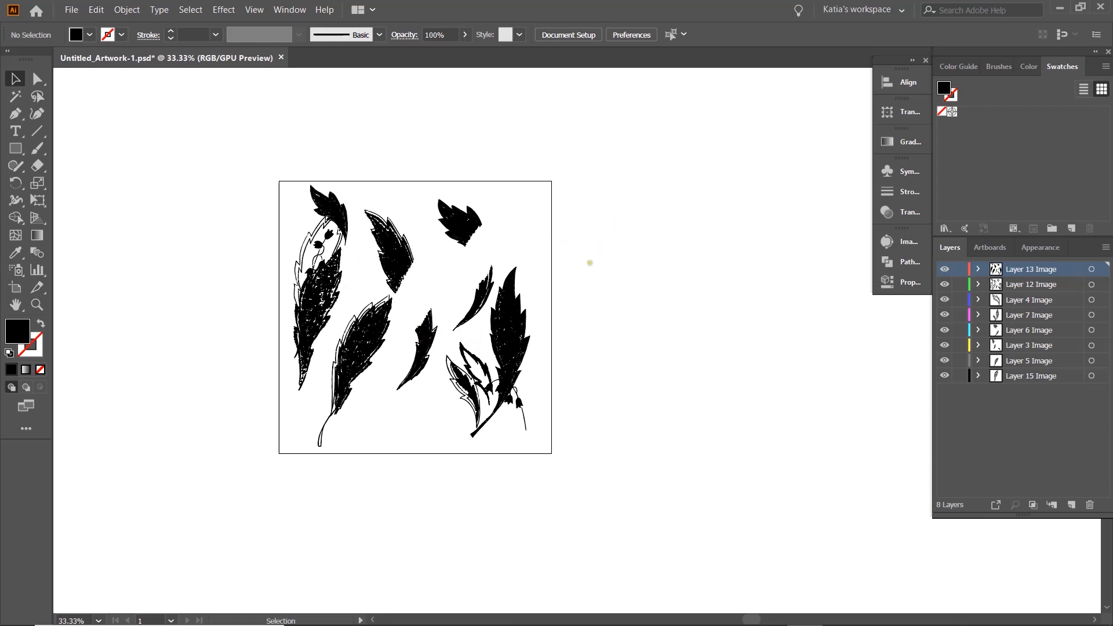
left_click_drag(318, 288, 328, 264)
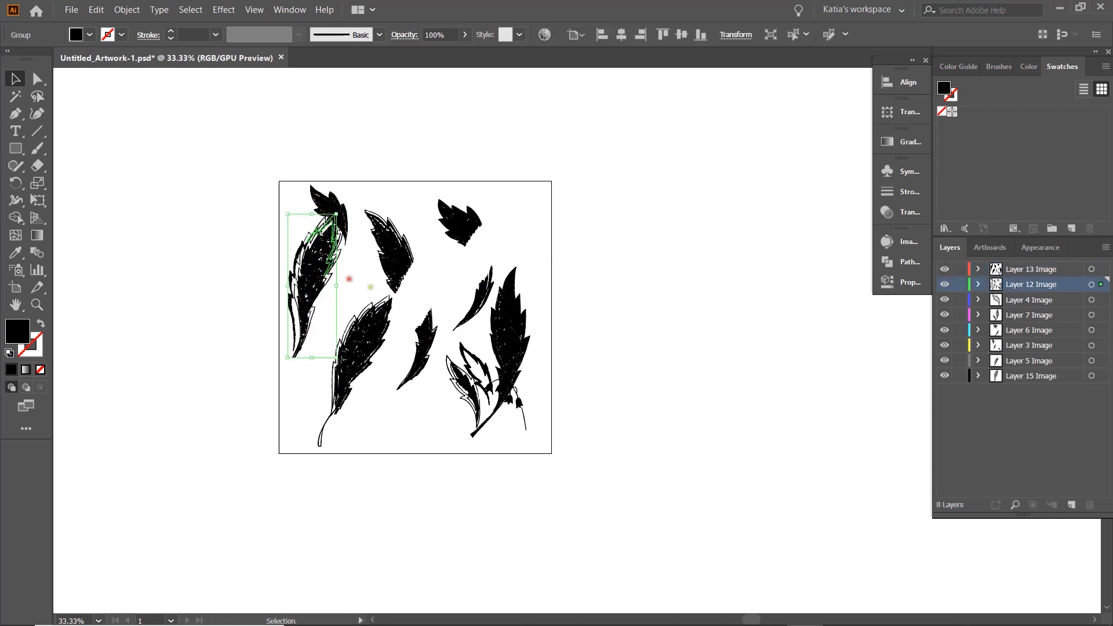
left_click(412, 287)
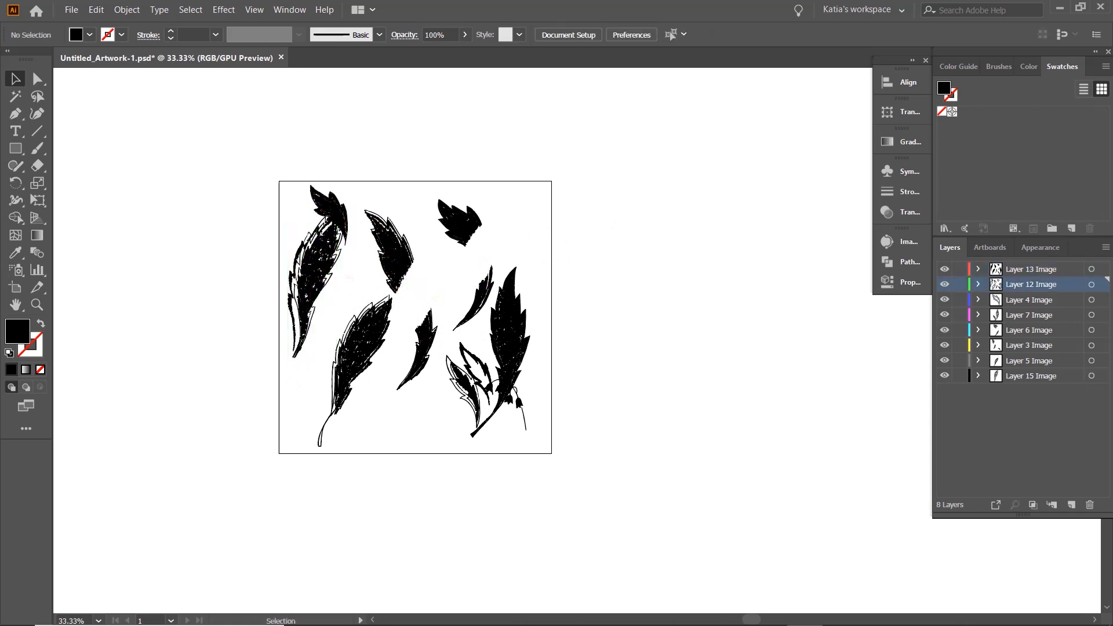